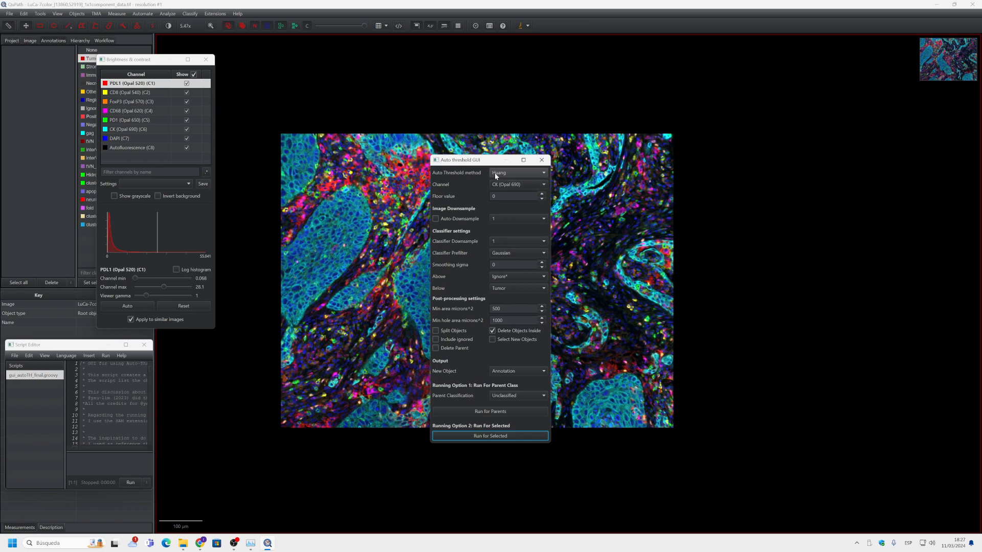
# - Move the Auto threshold GUI off the image, switch to Chrome and read the forum thread on applying automatic threshold methods in QuPath
pyautogui.moveTo(463, 162); pyautogui.dragTo(730, 141)
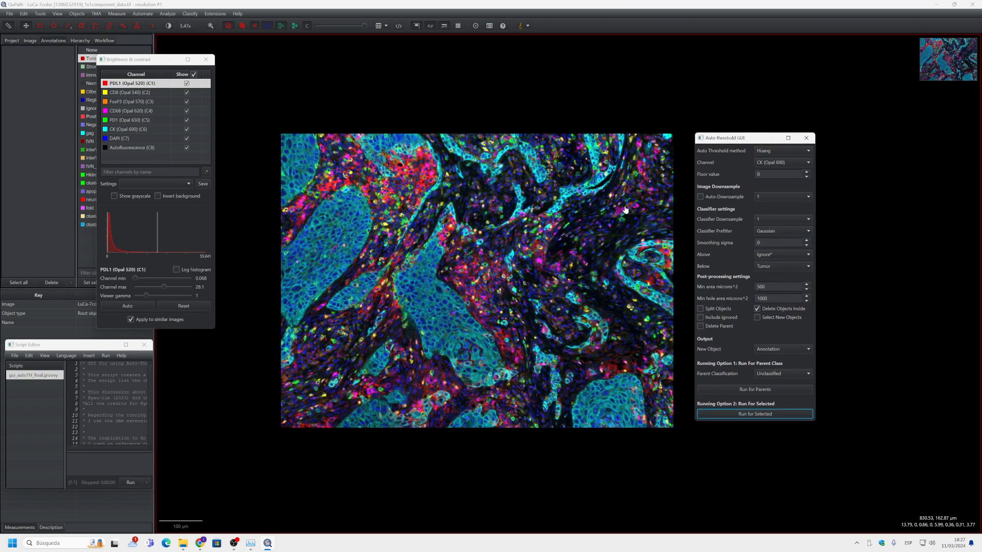
pyautogui.click(201, 545)
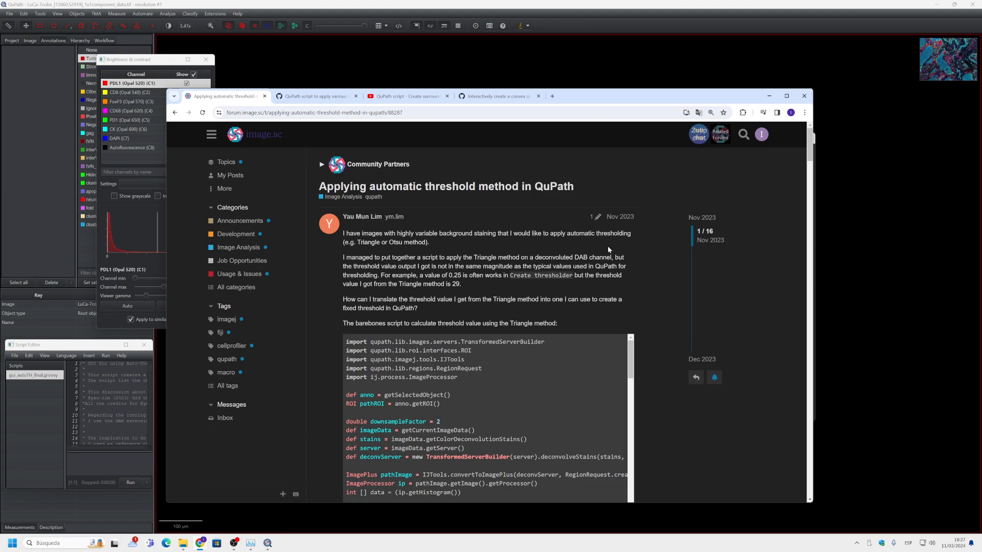
pyautogui.scroll(-5, 606, 246)
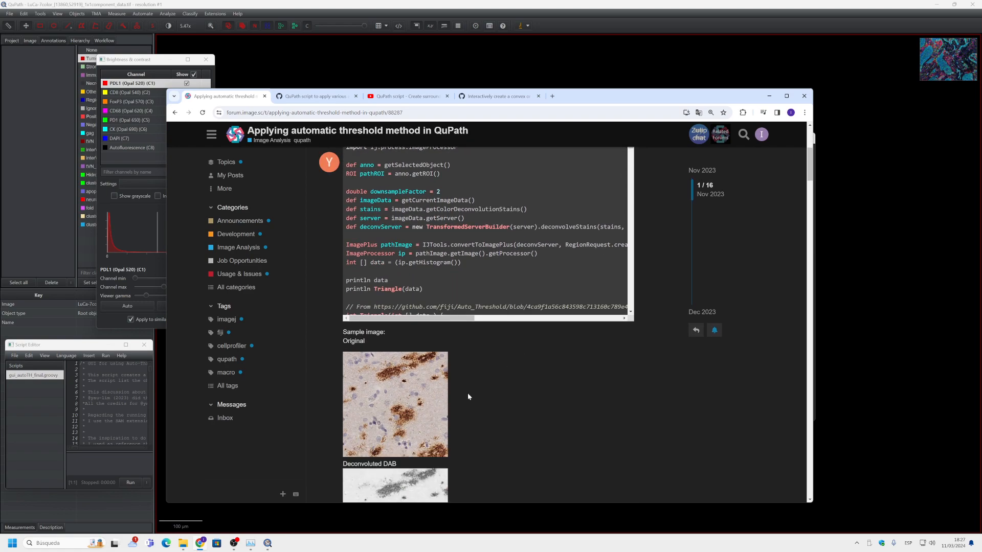
pyautogui.scroll(-2, 468, 394)
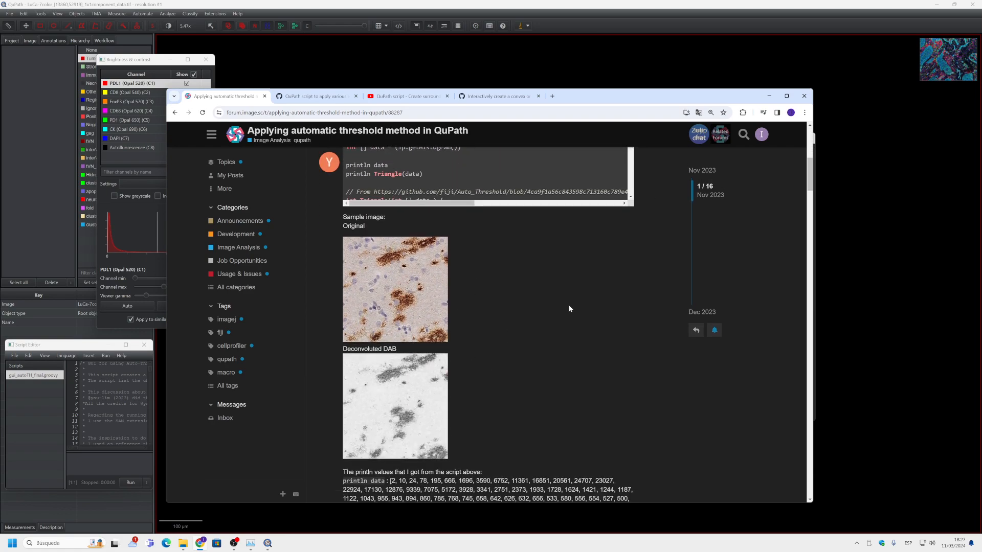
pyautogui.scroll(-15, 569, 308)
pyautogui.scroll(-8, 551, 290)
pyautogui.scroll(-3, 719, 295)
# - Examine the autoThreshold.groovy gist, including its description, author note and threshold parameters
pyautogui.click(322, 97)
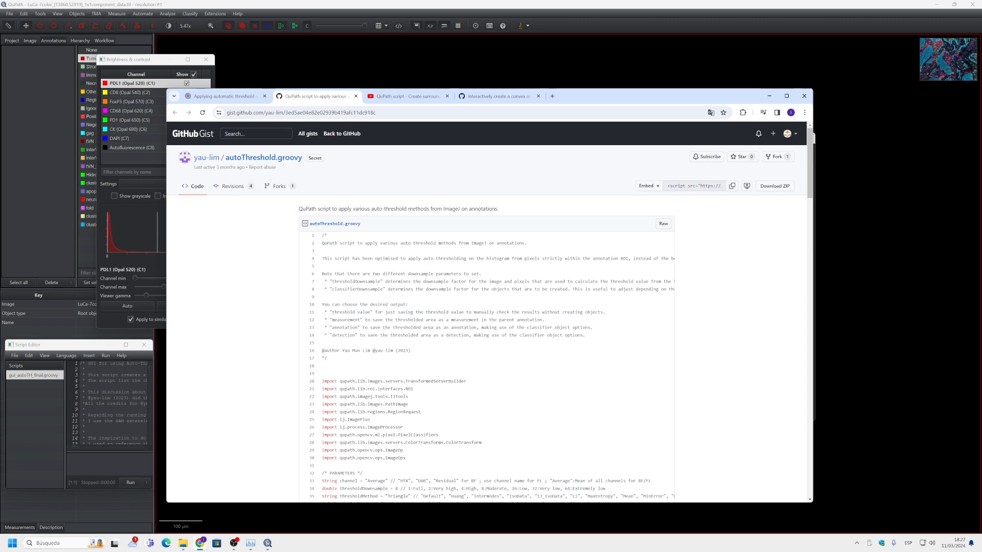
pyautogui.scroll(-3, 547, 320)
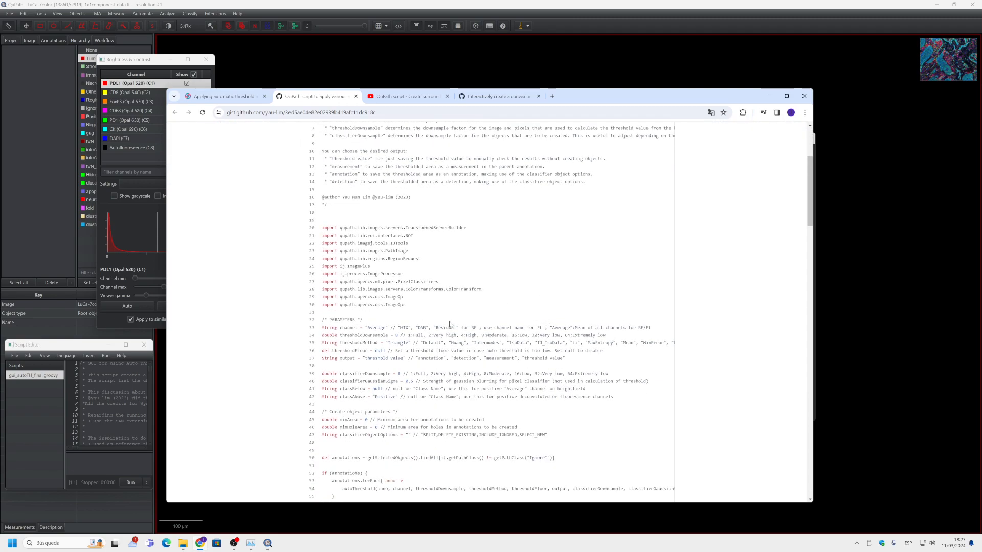
pyautogui.moveTo(421, 343); pyautogui.dragTo(633, 345)
pyautogui.click(634, 365)
pyautogui.scroll(1, 513, 418)
pyautogui.scroll(2, 473, 427)
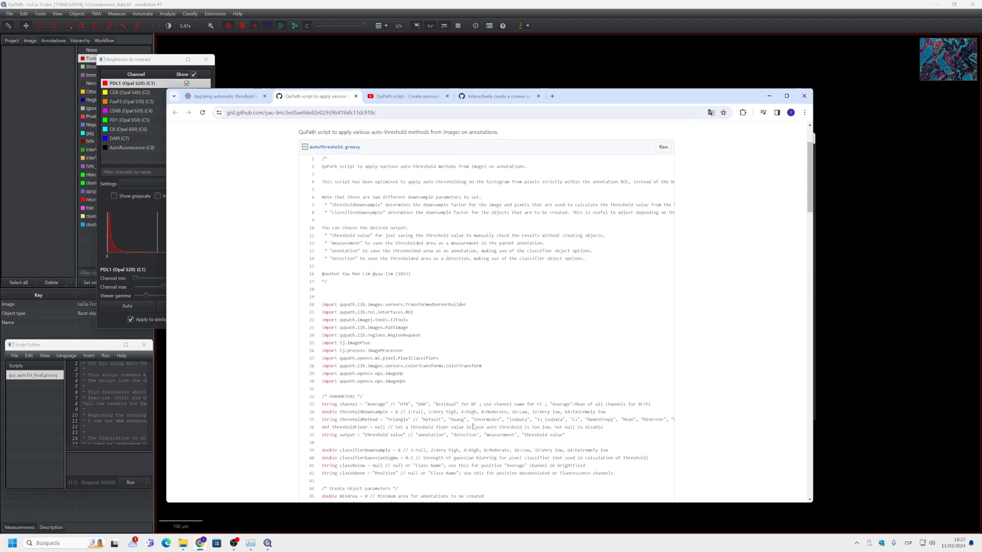
pyautogui.scroll(2, 510, 371)
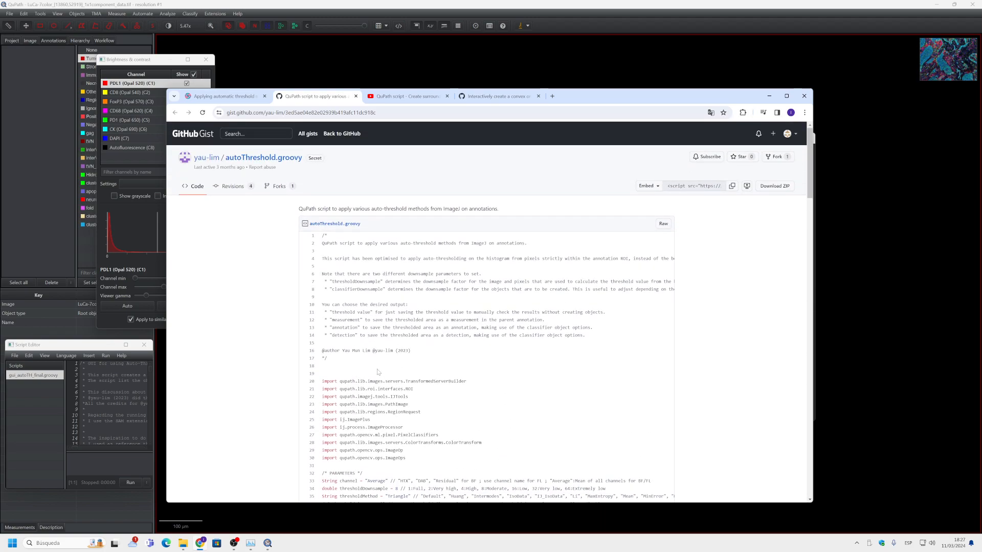
pyautogui.moveTo(342, 350); pyautogui.dragTo(375, 351)
pyautogui.moveTo(670, 96); pyautogui.dragTo(633, 104)
# - View the "QuPath script - Create surrounding annotation" video page and its related gist code, and return to QuPath
pyautogui.click(386, 105)
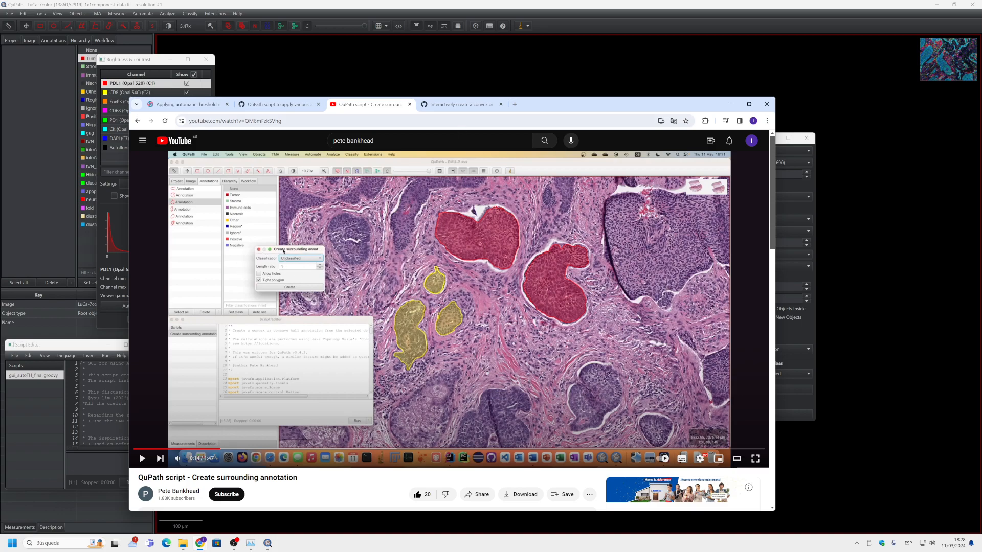
pyautogui.click(457, 105)
pyautogui.scroll(4, 473, 260)
pyautogui.scroll(-6, 473, 261)
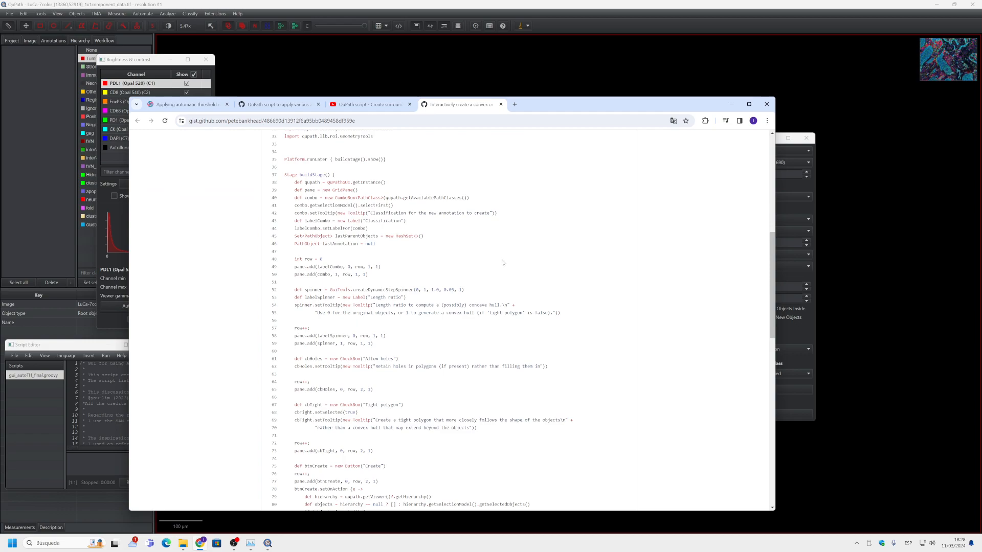
pyautogui.click(731, 104)
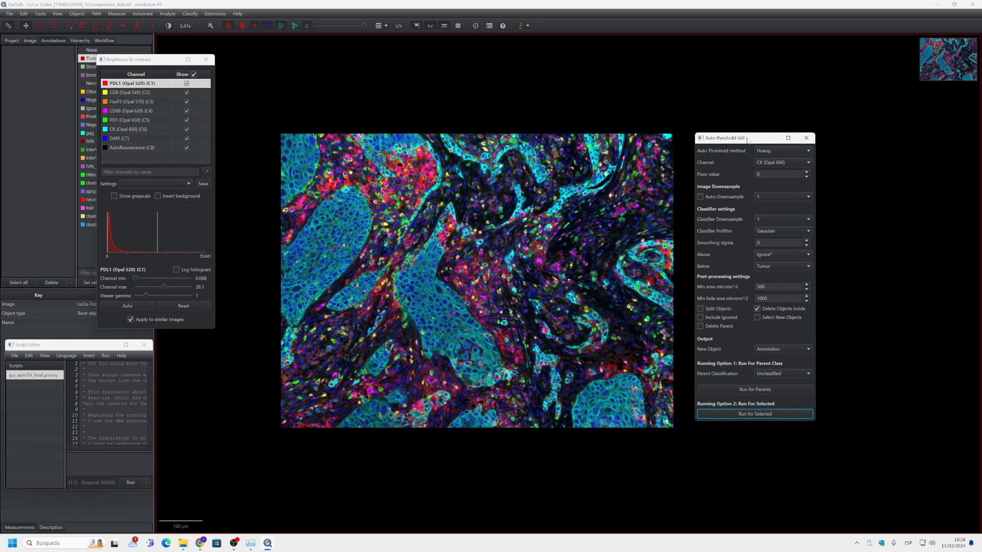
# - Review the available threshold methods, channels and new object output types in the Auto threshold GUI
pyautogui.moveTo(747, 140); pyautogui.dragTo(651, 108)
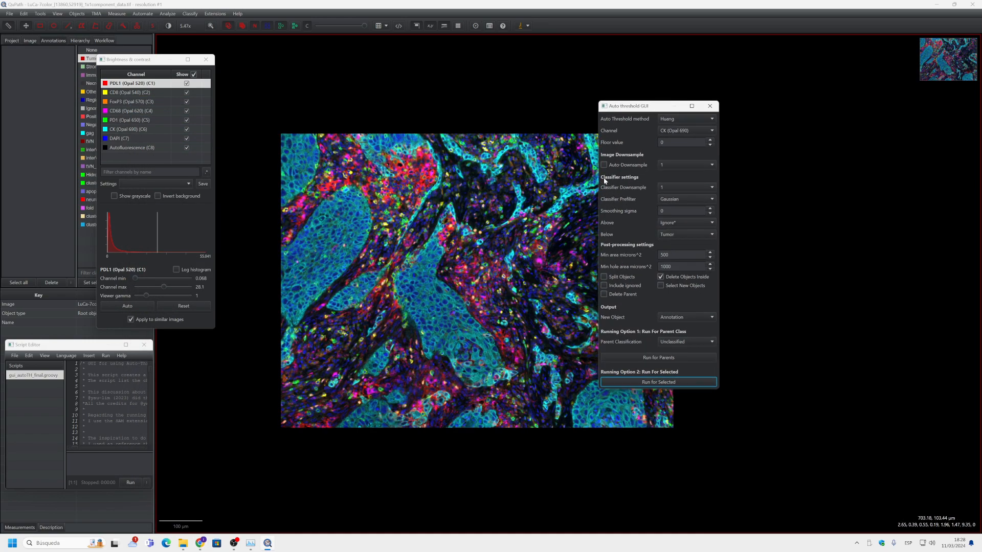
pyautogui.moveTo(652, 108); pyautogui.dragTo(482, 138)
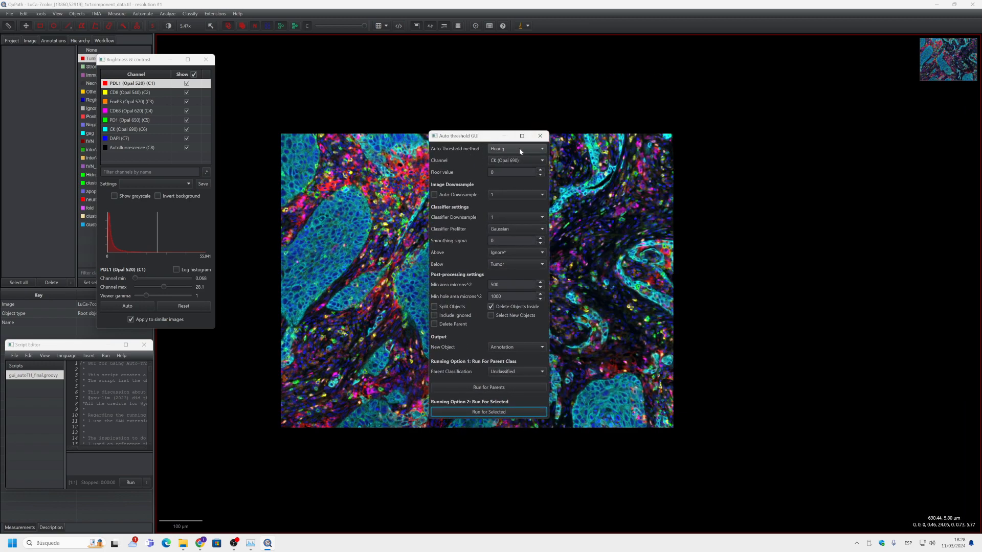
pyautogui.click(538, 149)
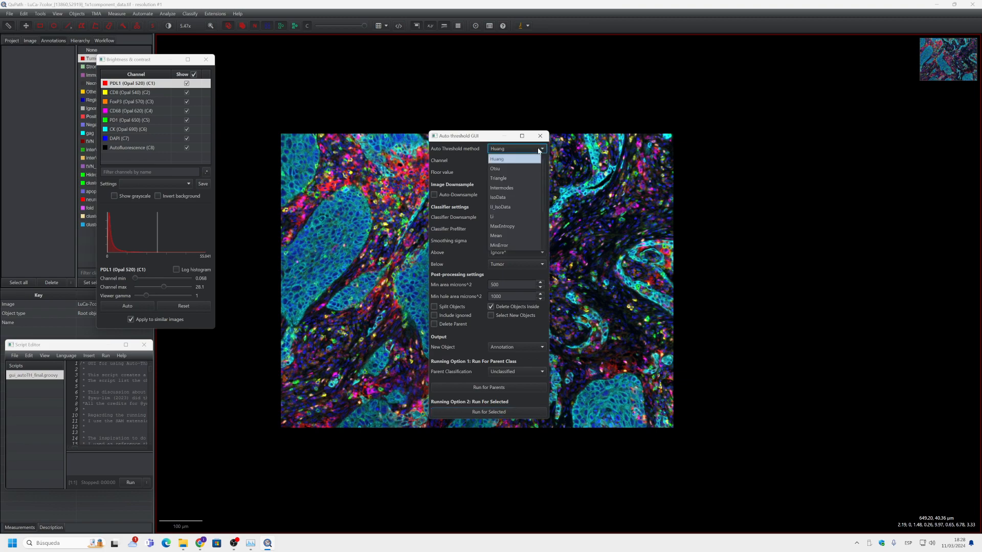
pyautogui.click(543, 159)
pyautogui.click(543, 160)
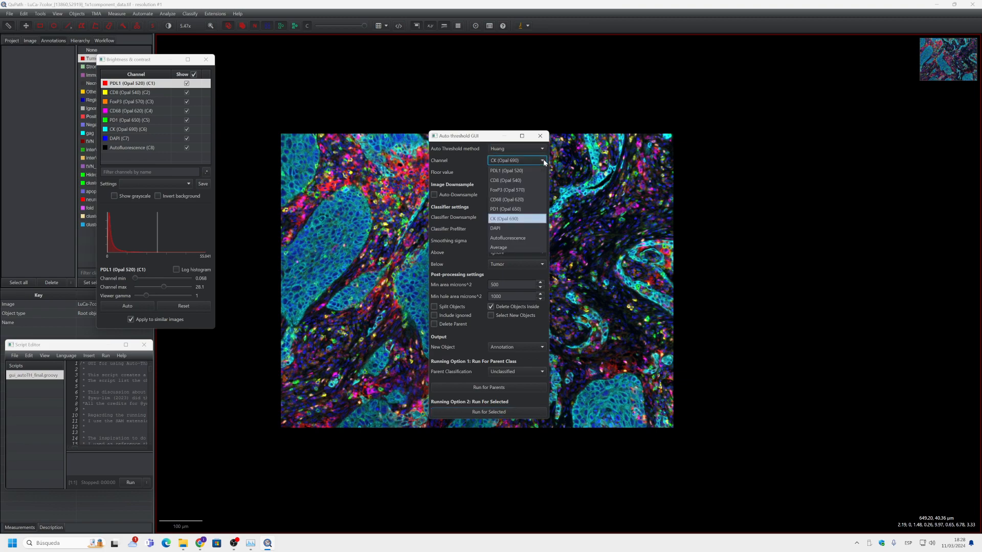
pyautogui.click(542, 158)
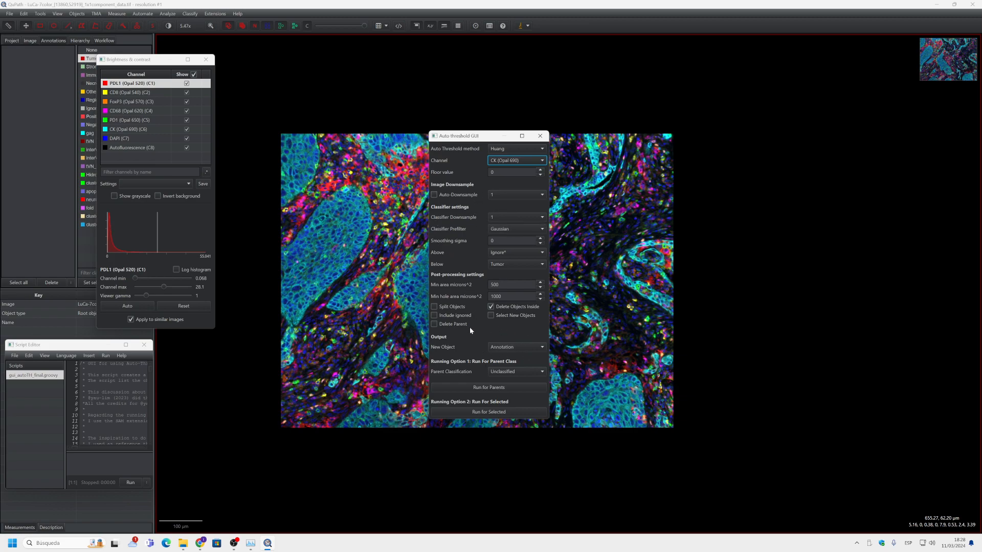
pyautogui.click(533, 349)
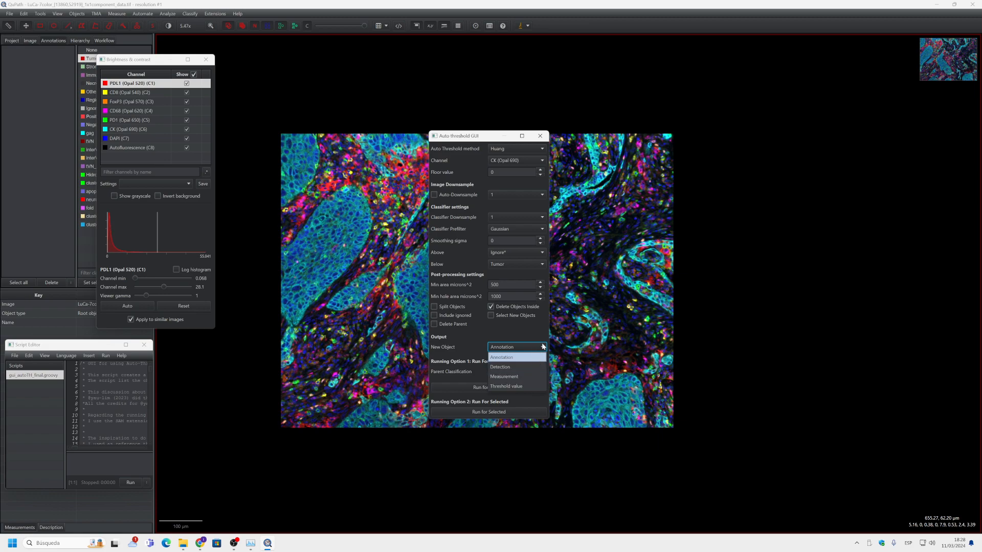
pyautogui.click(543, 347)
# - Move the Auto threshold GUI beside the image and hide the PDL1, CD8, FoxP3, CD68, PD1 and DAPI channels
pyautogui.moveTo(467, 141); pyautogui.dragTo(747, 140)
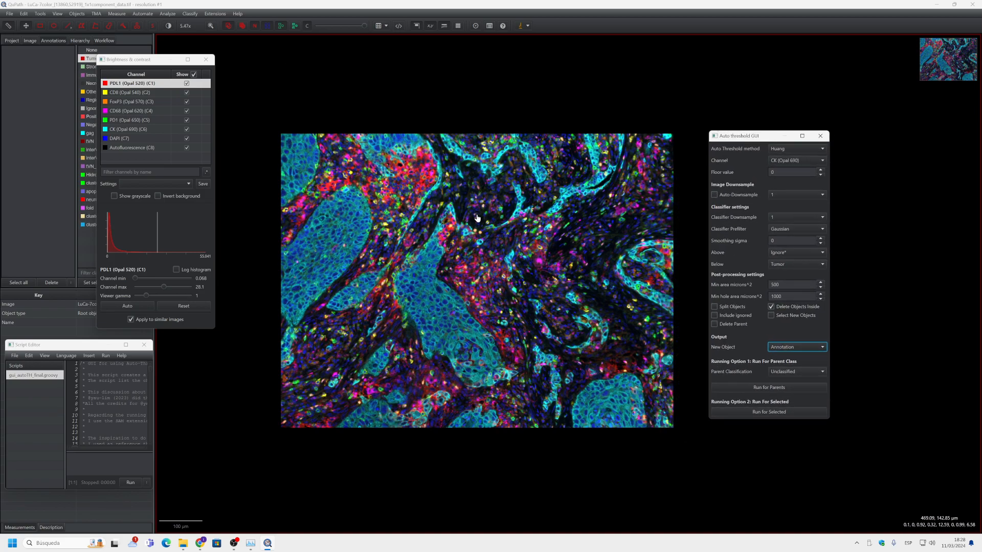
pyautogui.moveTo(477, 214); pyautogui.dragTo(474, 219)
pyautogui.click(186, 83)
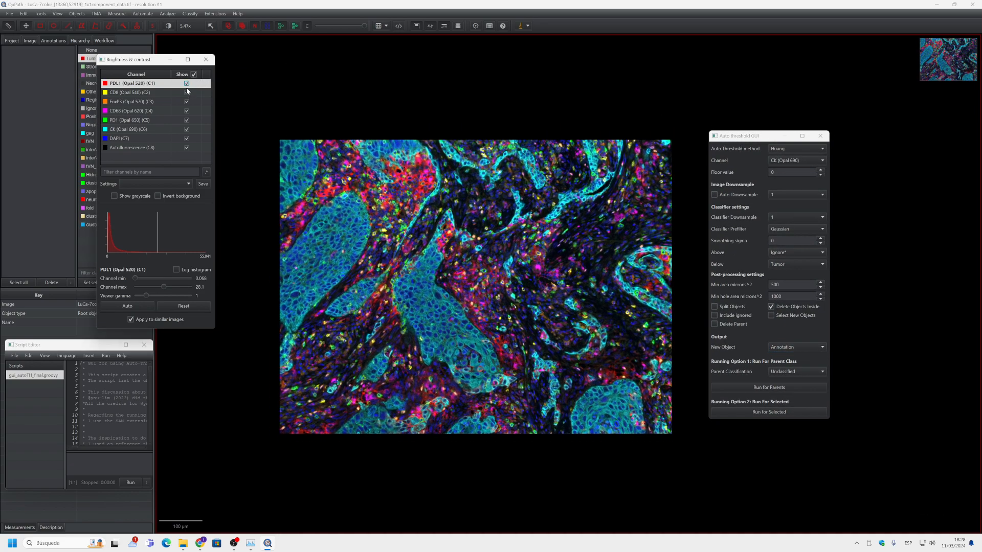
pyautogui.click(187, 93)
pyautogui.click(187, 102)
pyautogui.click(186, 111)
pyautogui.click(188, 121)
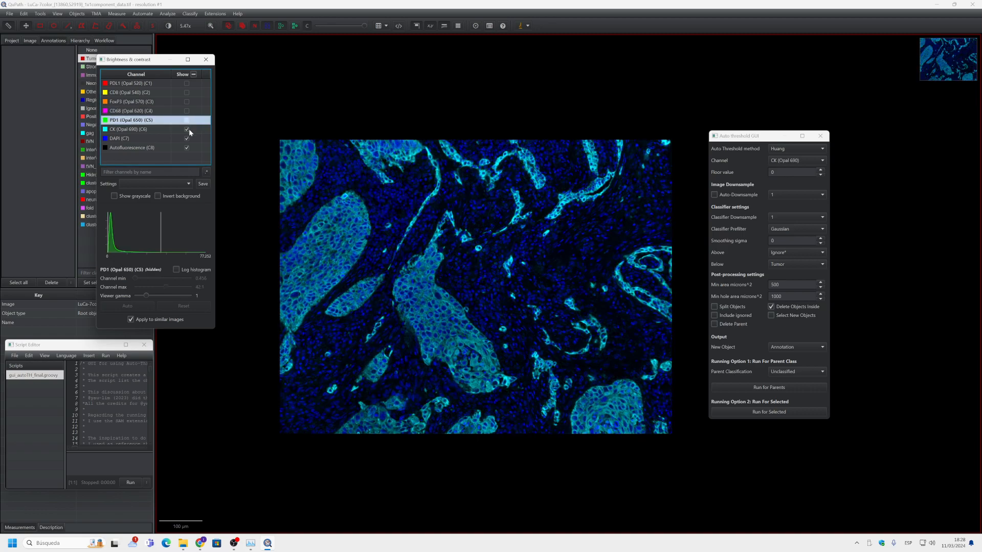
pyautogui.click(186, 139)
# - Draw a rectangle annotation around the large central tumor nest and run the Huang auto threshold on the selected annotation
pyautogui.click(586, 207)
pyautogui.press('r')
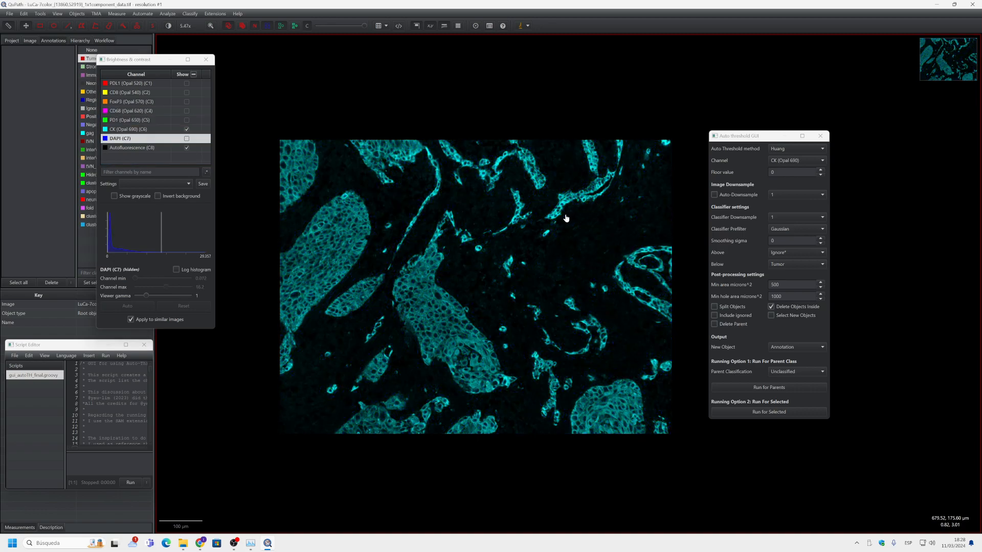
pyautogui.moveTo(382, 207); pyautogui.dragTo(472, 309)
pyautogui.moveTo(501, 346); pyautogui.dragTo(526, 401)
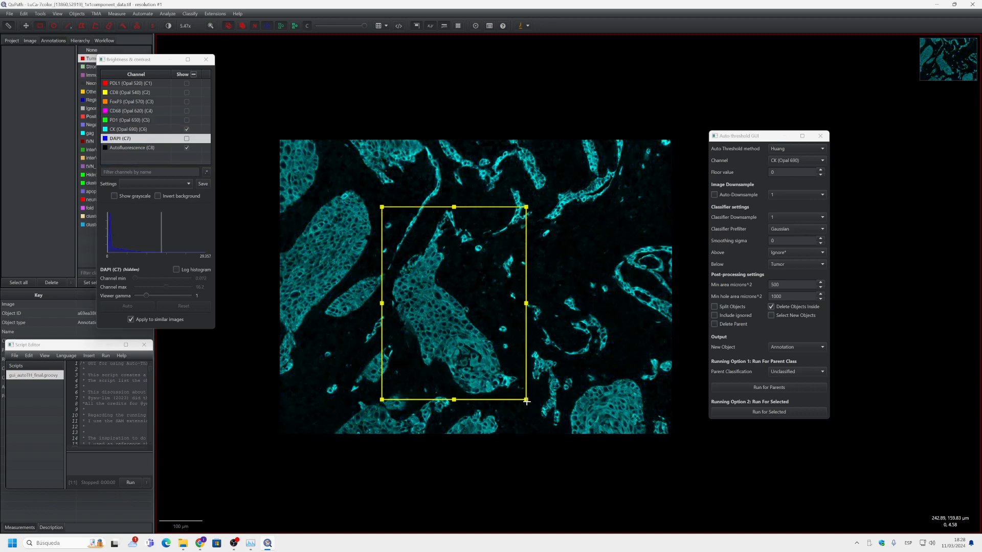
pyautogui.click(769, 411)
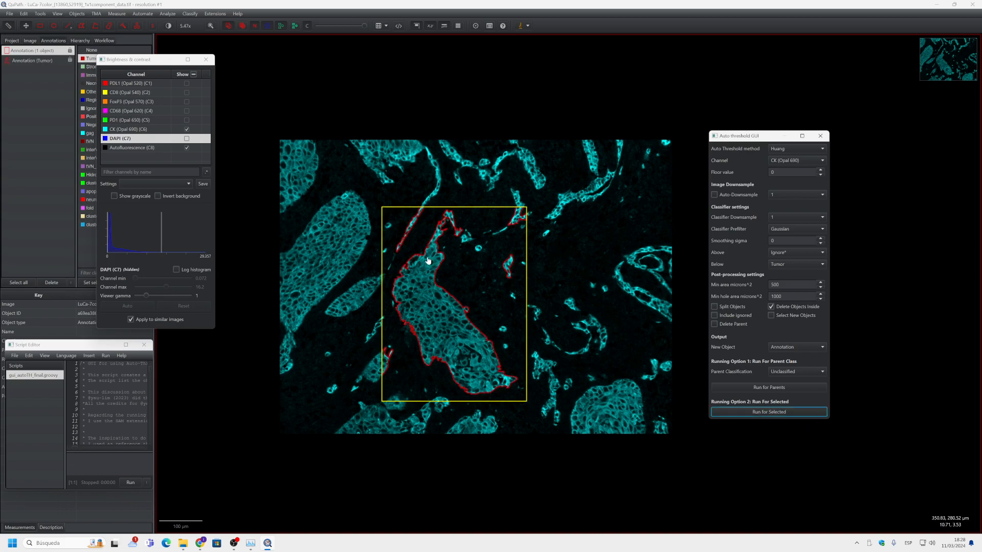
# - Draw a freehand annotation around the small curved CK-positive structure beside the rectangle and run the auto threshold on it
pyautogui.scroll(5, 489, 342)
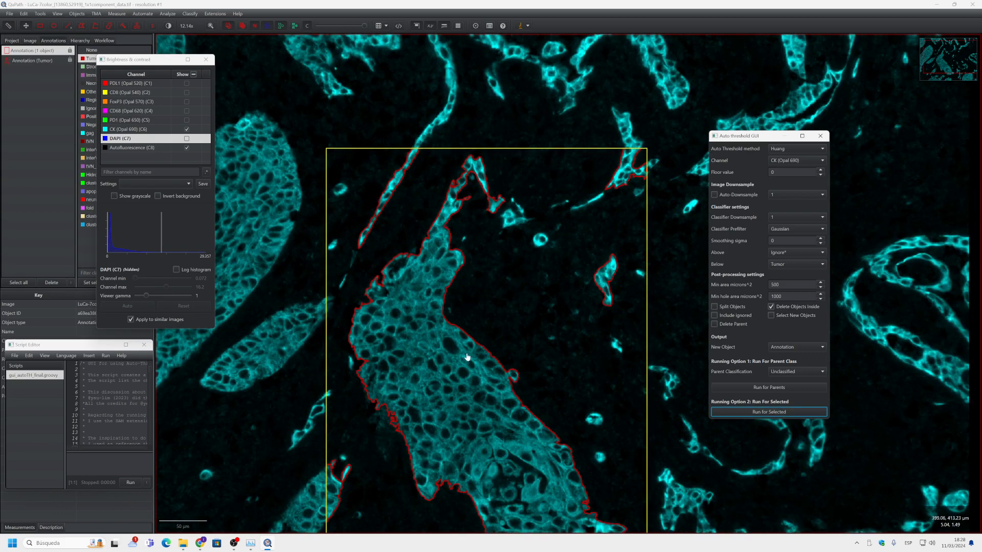
pyautogui.scroll(-5, 419, 310)
pyautogui.scroll(3, 429, 323)
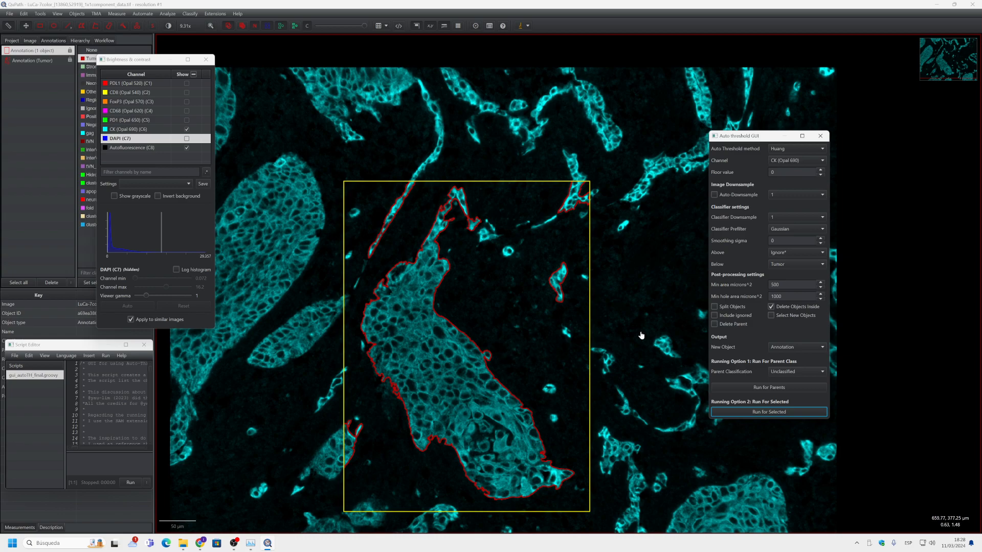
pyautogui.moveTo(643, 335); pyautogui.dragTo(530, 264)
pyautogui.moveTo(591, 336)
pyautogui.mouseDown()
pyautogui.moveTo(542, 407)
pyautogui.moveTo(567, 356)
pyautogui.moveTo(552, 388)
pyautogui.moveTo(577, 378)
pyautogui.moveTo(559, 401)
pyautogui.moveTo(534, 408)
pyautogui.moveTo(524, 393)
pyautogui.mouseUp()
pyautogui.click(768, 412)
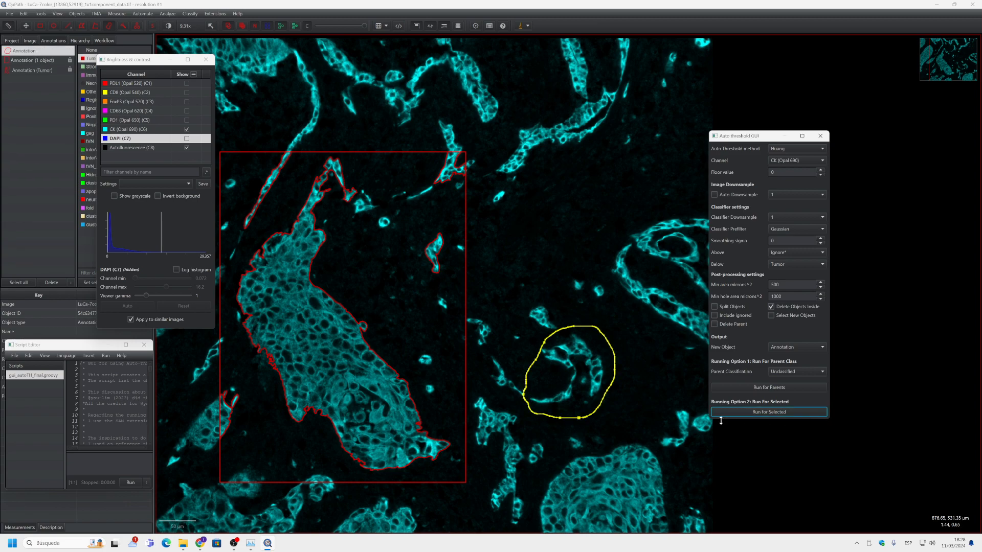
# - Enable Split Objects and rerun the auto threshold for the selected annotation
pyautogui.scroll(-2, 704, 336)
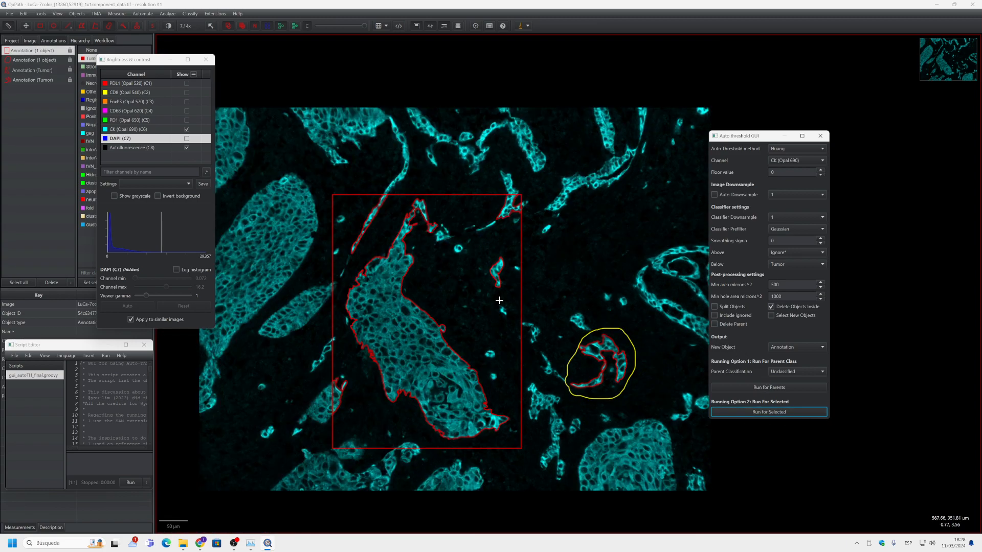
pyautogui.click(725, 308)
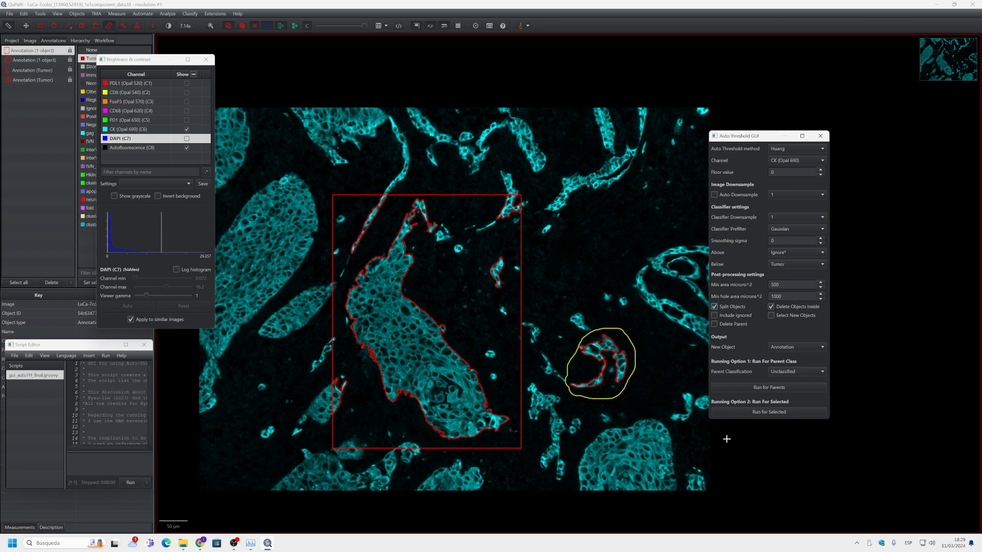
pyautogui.click(789, 413)
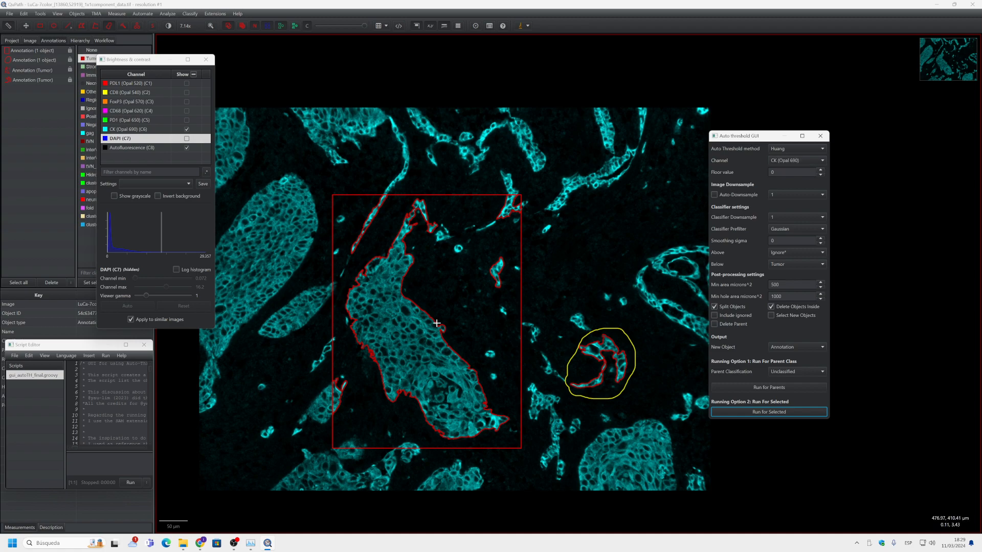
pyautogui.scroll(2, 437, 323)
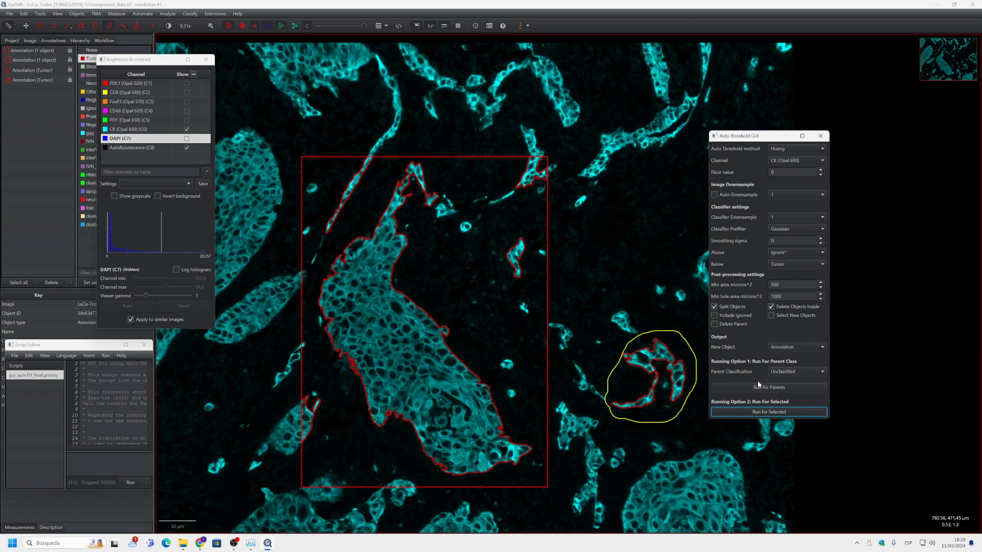
# - Keep the parent classification Unclassified, enable Delete Parent and run the auto threshold for all parent annotations
pyautogui.click(814, 371)
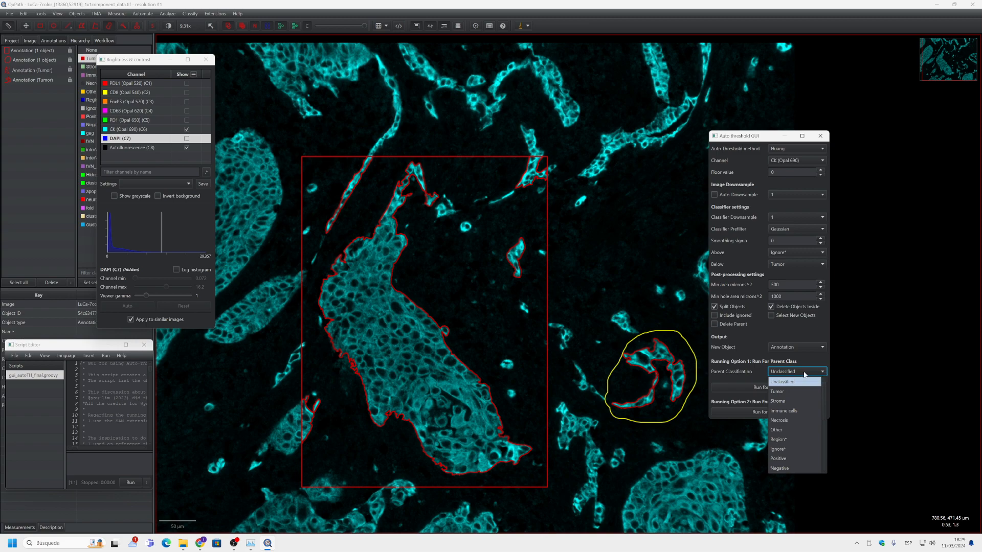
pyautogui.click(804, 376)
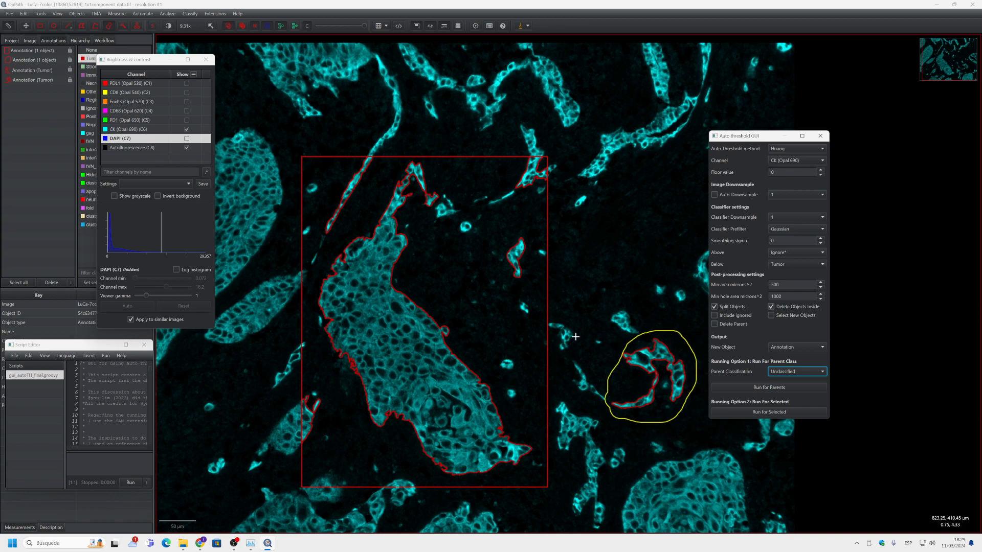
pyautogui.click(730, 325)
pyautogui.click(789, 388)
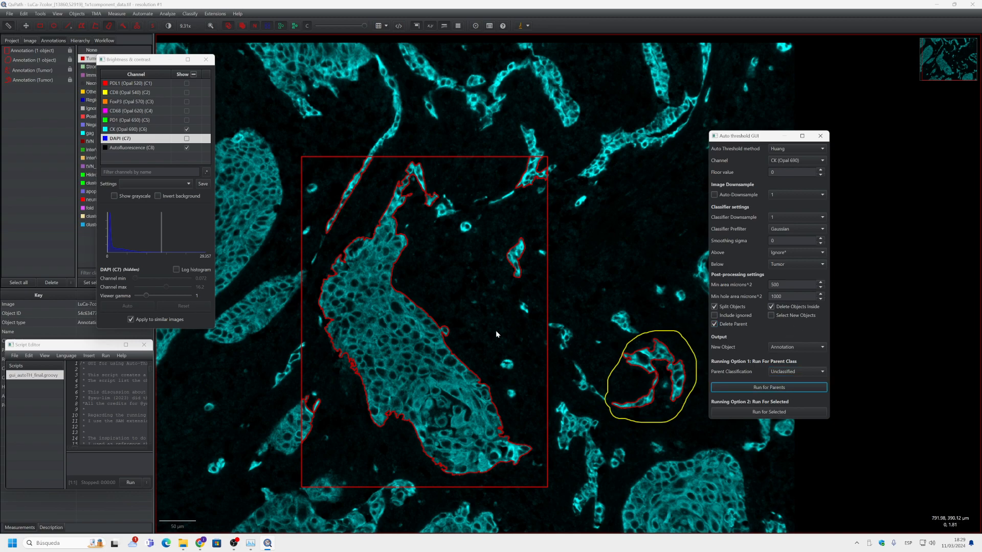
pyautogui.click(602, 280)
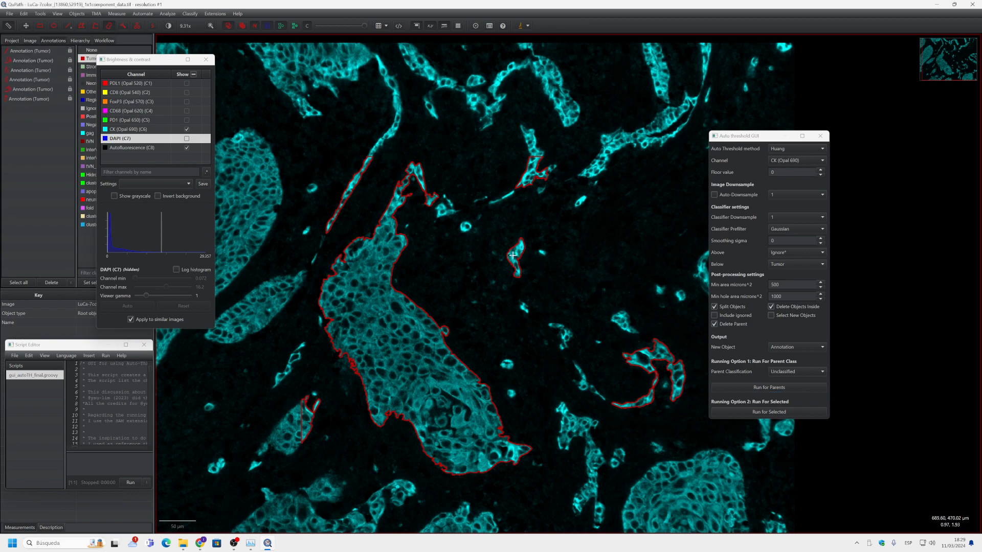
# - Show the DAPI channel and hide the CK (Opal 690) channel
pyautogui.click(186, 138)
pyautogui.click(187, 129)
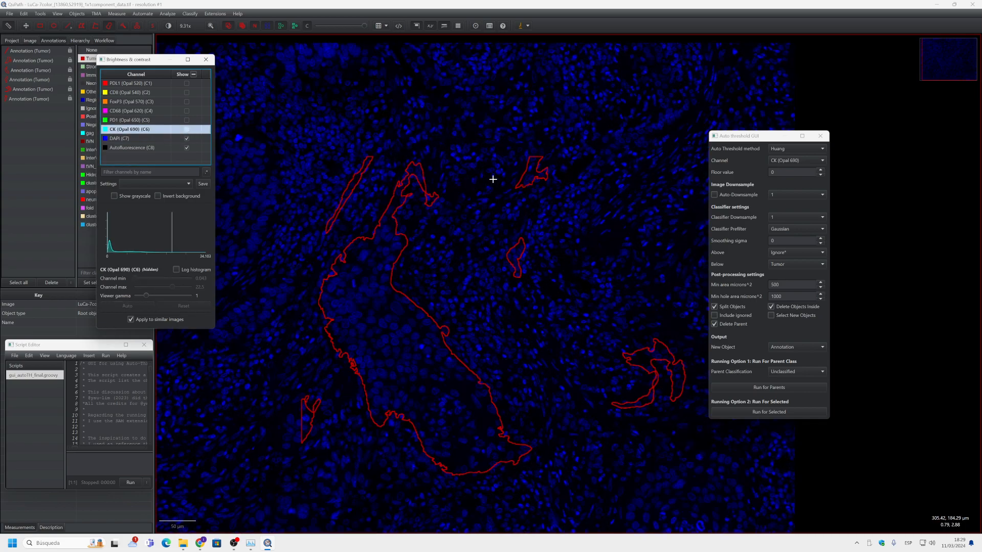
# - Set the auto-threshold channel to DAPI and outline a single nucleus with a freehand annotation
pyautogui.click(819, 160)
pyautogui.click(804, 225)
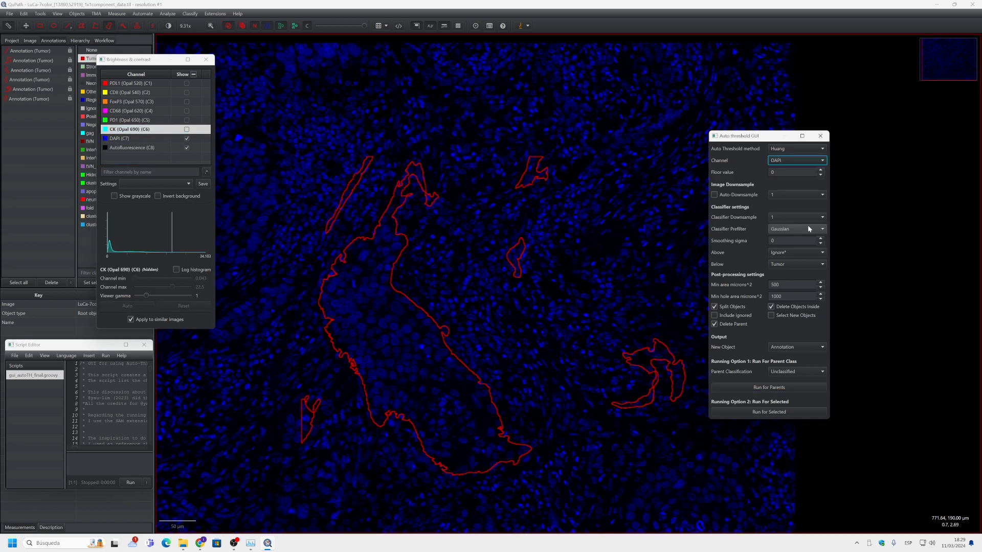
pyautogui.scroll(6, 489, 277)
pyautogui.click(468, 301)
pyautogui.moveTo(468, 301)
pyautogui.mouseDown()
pyautogui.moveTo(478, 298)
pyautogui.moveTo(450, 313)
pyautogui.mouseUp()
# - Set the minimum area and minimum hole area to 5, output Detection objects and run the auto threshold for the selected annotation
pyautogui.moveTo(787, 285); pyautogui.dragTo(689, 275)
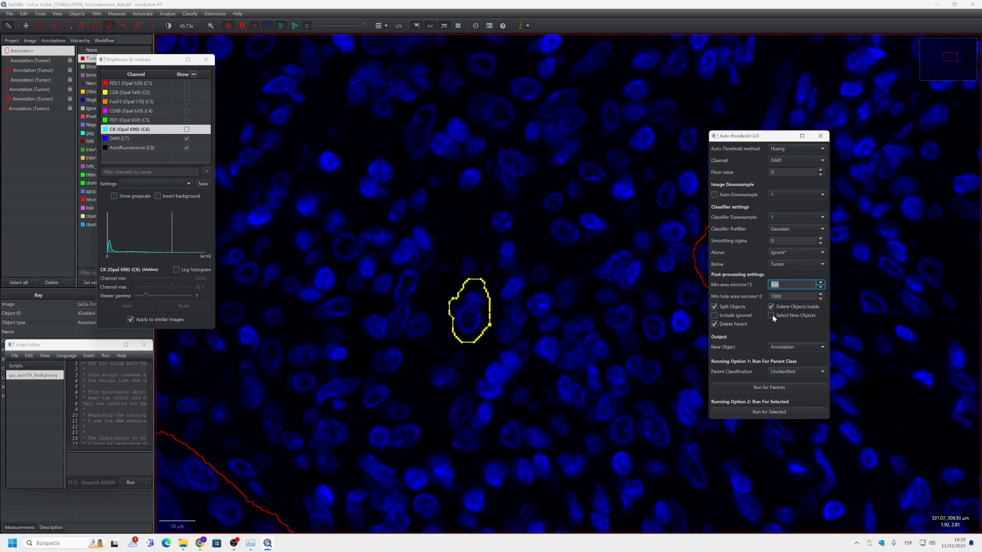
pyautogui.press('Tab')
pyautogui.write('5')
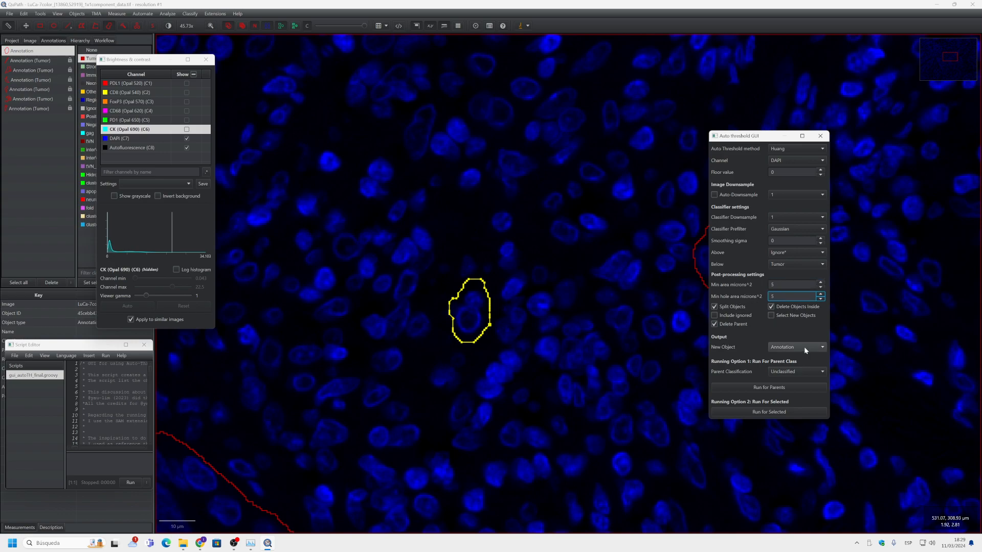
pyautogui.click(804, 347)
pyautogui.click(813, 367)
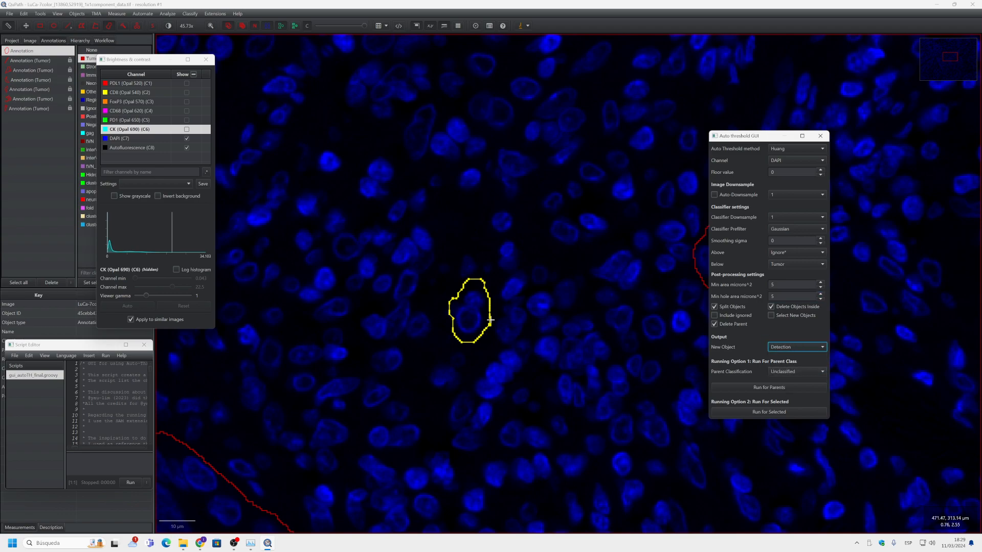
pyautogui.click(782, 413)
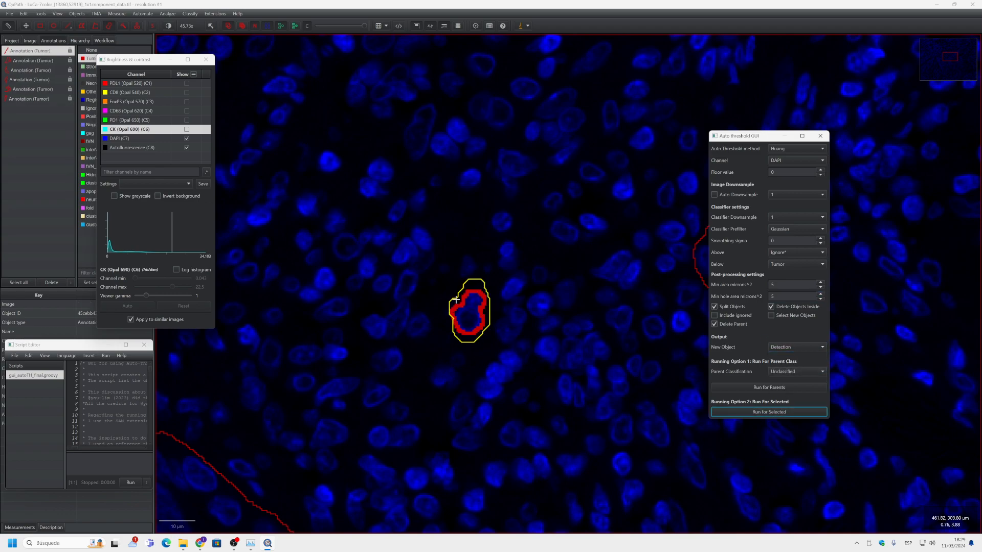
# - Draw another freehand annotation over nearby nuclei and run the auto threshold on it
pyautogui.scroll(-2, 455, 300)
pyautogui.moveTo(495, 268)
pyautogui.mouseDown()
pyautogui.moveTo(483, 274)
pyautogui.moveTo(526, 284)
pyautogui.moveTo(566, 269)
pyautogui.moveTo(537, 277)
pyautogui.mouseUp()
pyautogui.click(777, 412)
# - Draw a rectangle annotation over a group of nuclei above the detected ones and run the auto threshold on it
pyautogui.scroll(-4, 528, 324)
pyautogui.scroll(2, 518, 273)
pyautogui.click(498, 229)
pyautogui.press('Delete')
pyautogui.press('r')
pyautogui.moveTo(485, 217); pyautogui.dragTo(604, 304)
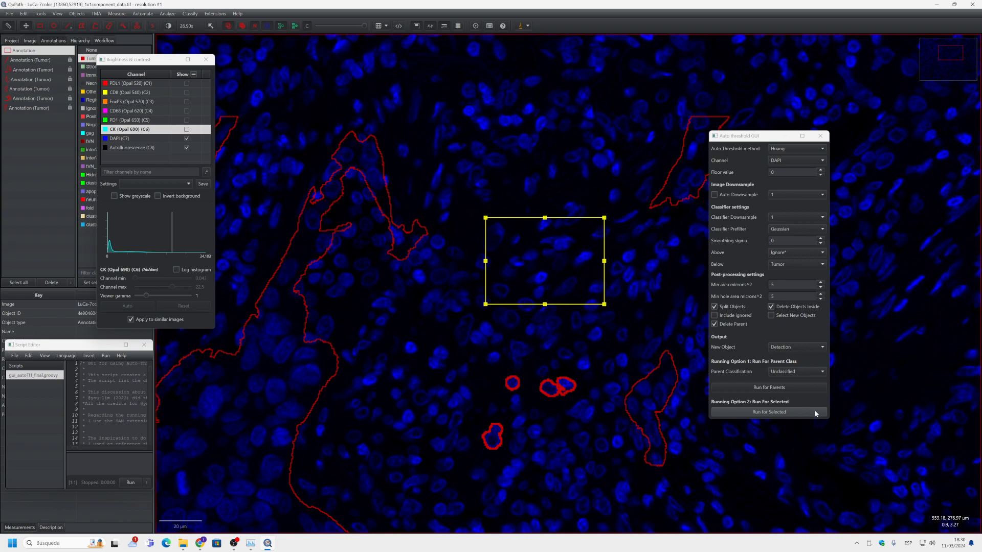
pyautogui.click(815, 413)
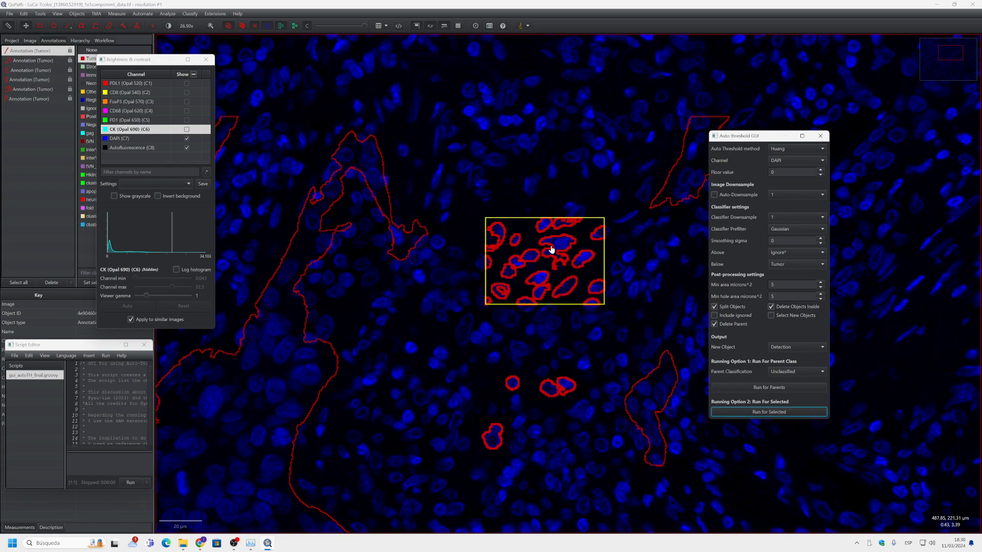
pyautogui.scroll(-5, 577, 303)
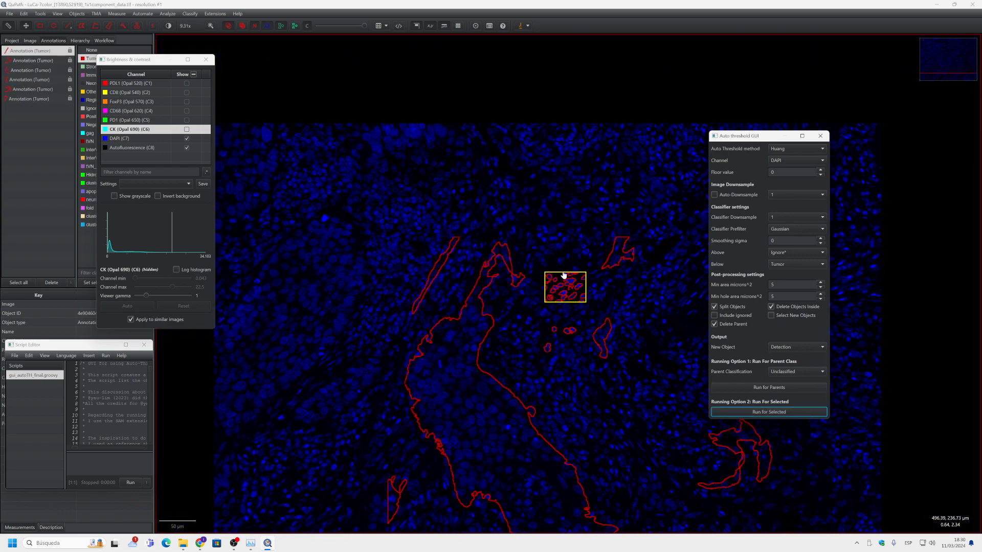
# - Open the project image CMU-1-JP2K-33005.svs without saving changes to the current one, and close the brightness and contrast window
pyautogui.click(11, 40)
pyautogui.doubleClick(54, 104)
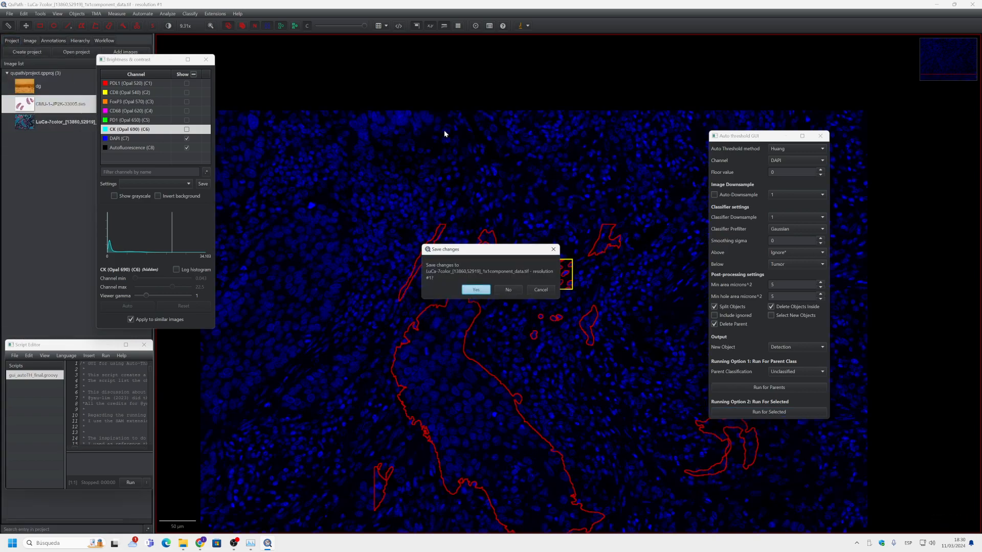
pyautogui.click(508, 290)
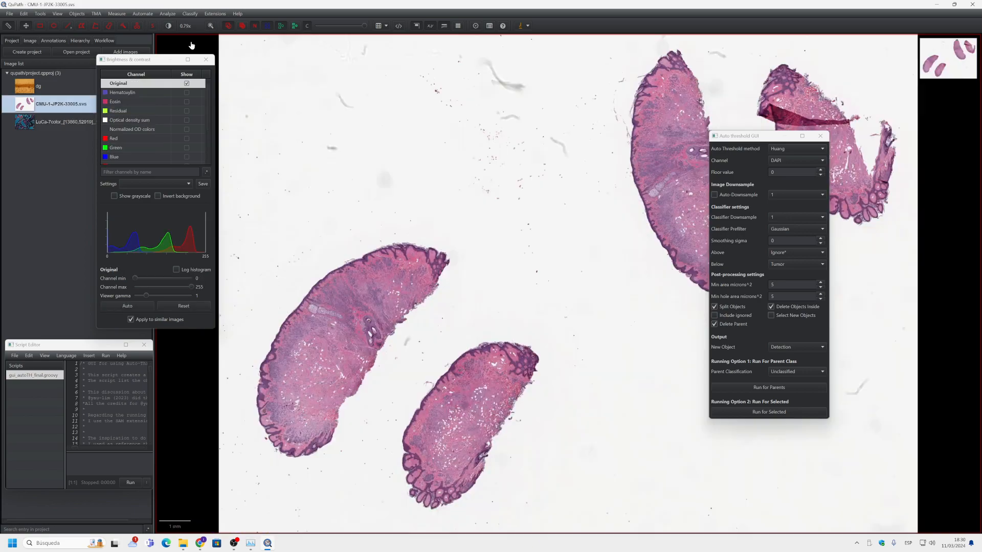
pyautogui.click(206, 59)
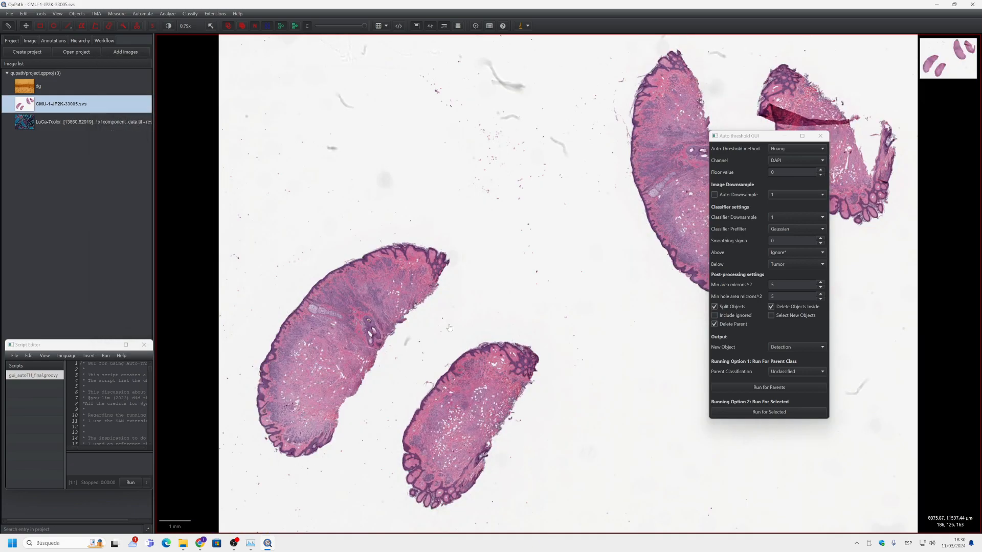
# - Close the auto-threshold window and rerun the script to reopen it for the H&E image, placed clear of the lower tissue sections
pyautogui.click(820, 136)
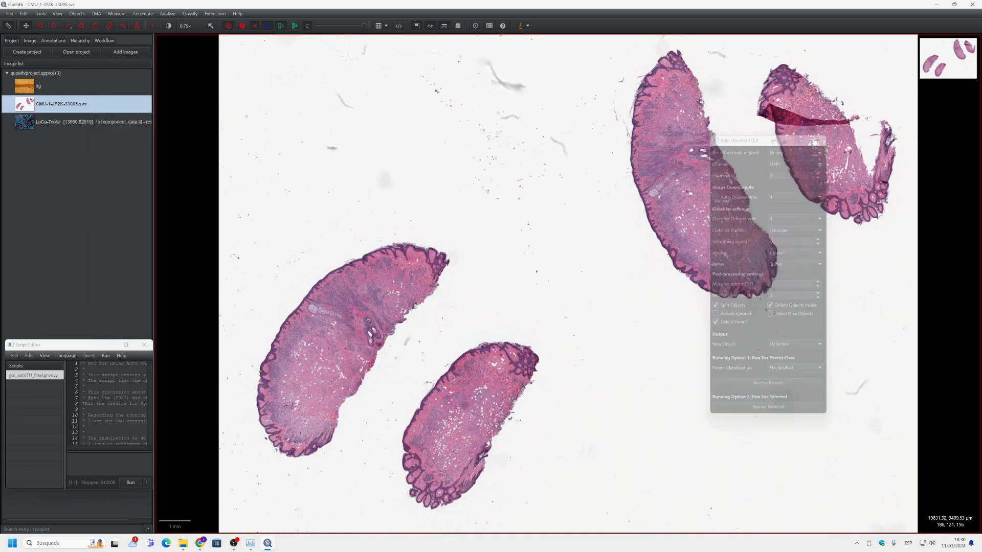
pyautogui.click(129, 484)
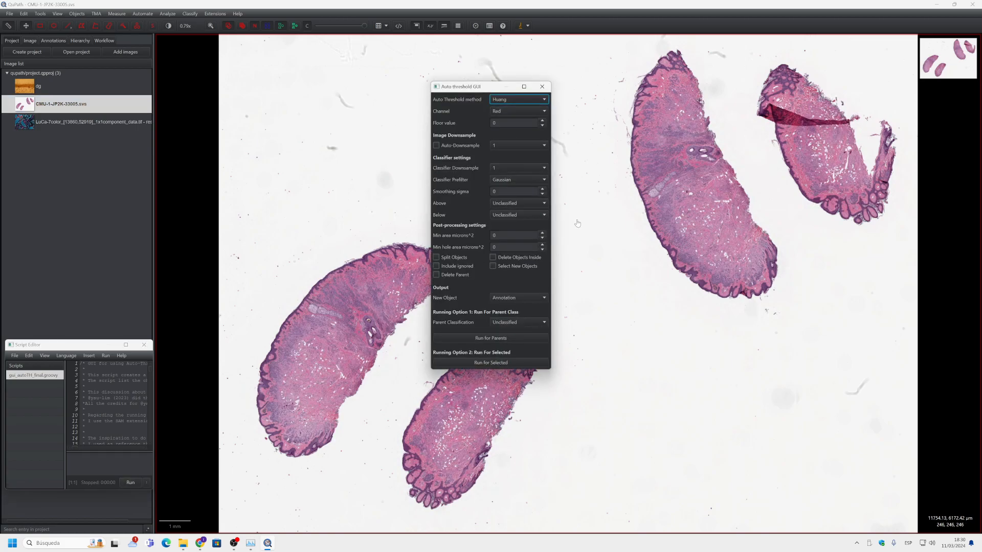
pyautogui.moveTo(467, 89); pyautogui.dragTo(777, 153)
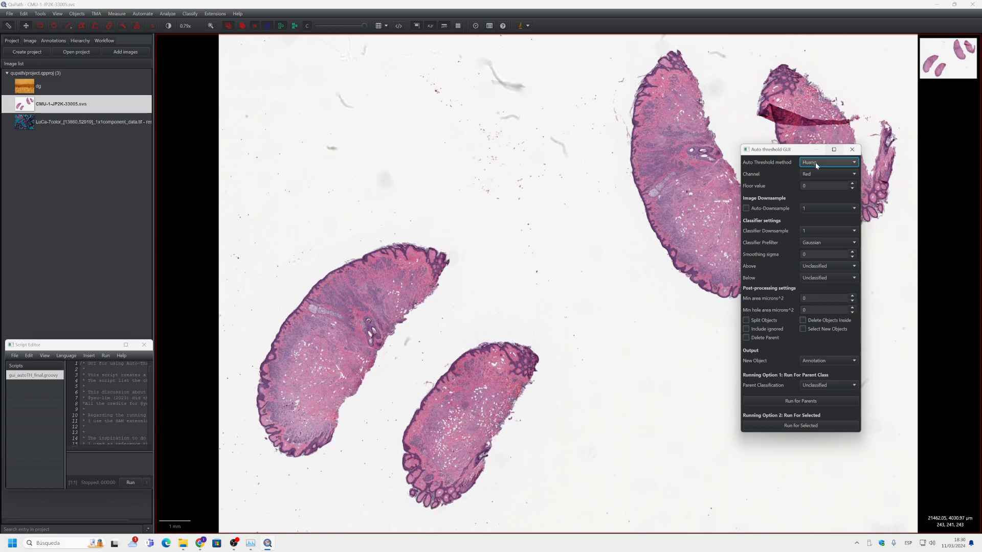
# - Set the channel to Average, the Above class to Tumor and the Below class to Ignore*
pyautogui.click(826, 175)
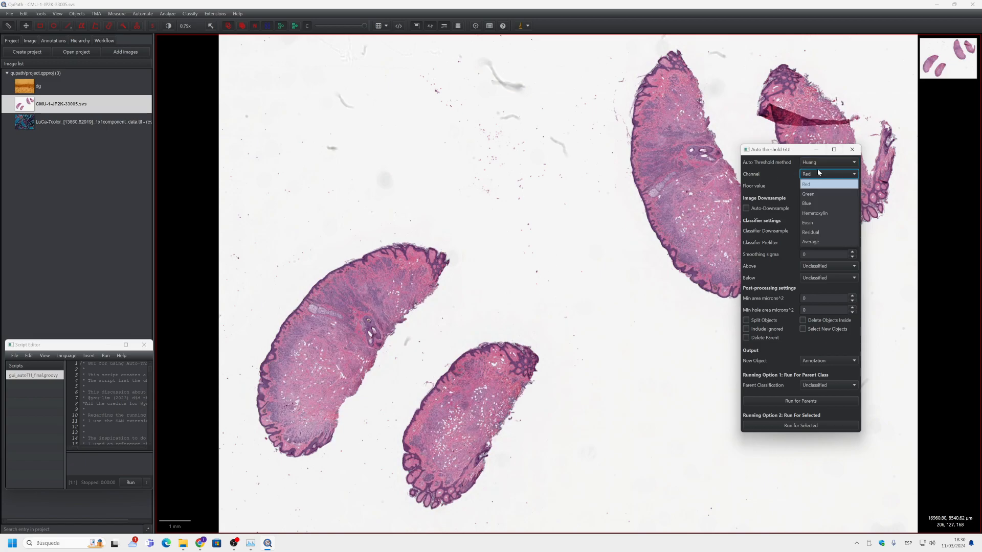
pyautogui.click(828, 242)
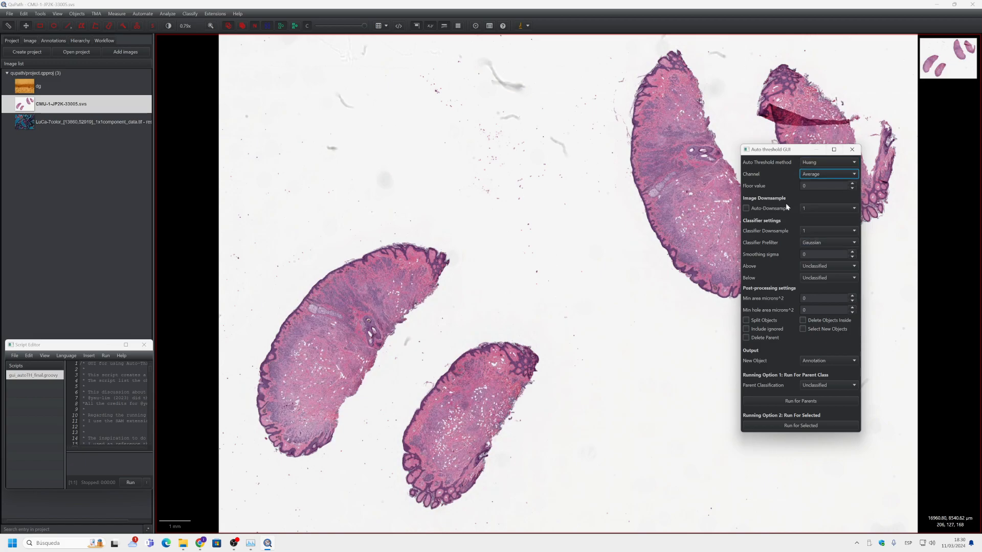
pyautogui.click(832, 266)
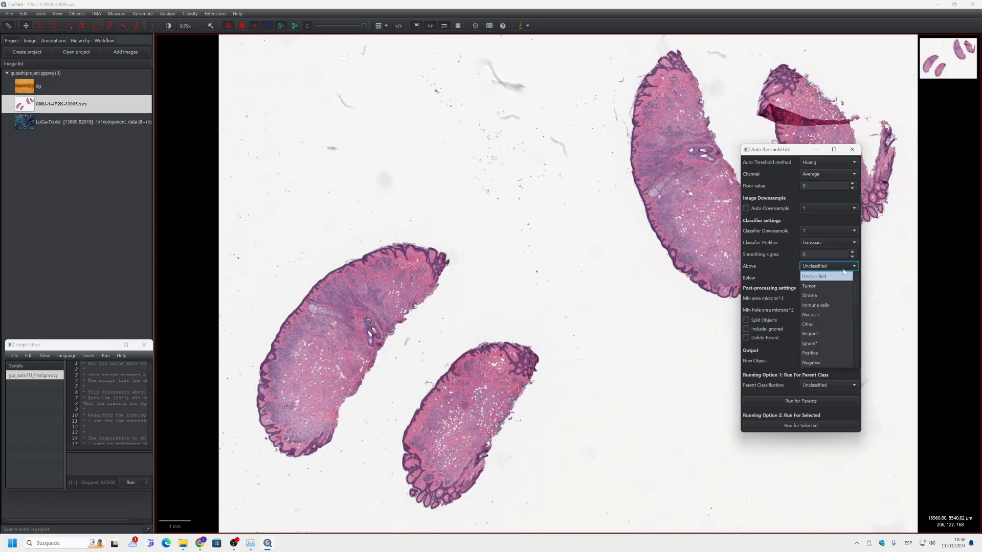
pyautogui.click(832, 281)
pyautogui.click(831, 279)
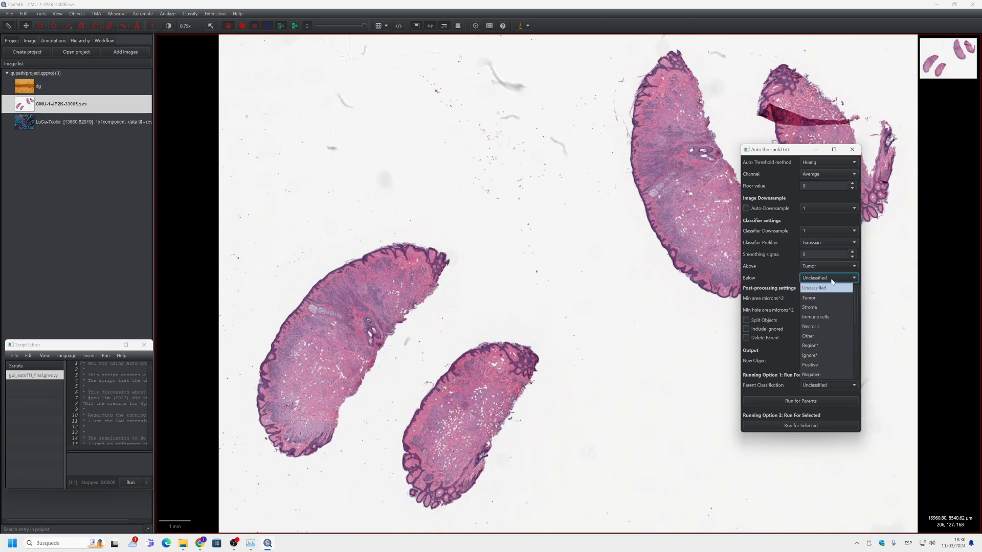
pyautogui.click(820, 352)
# - Set both the minimum area and the minimum hole area to 5000 square microns
pyautogui.press('Tab')
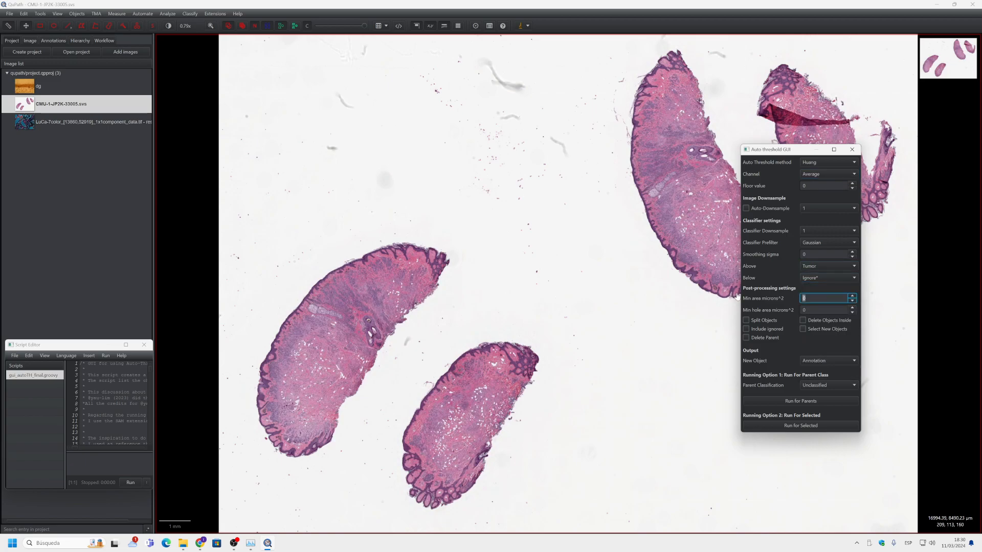
pyautogui.write('5000')
pyautogui.press('Tab')
pyautogui.write('5000')
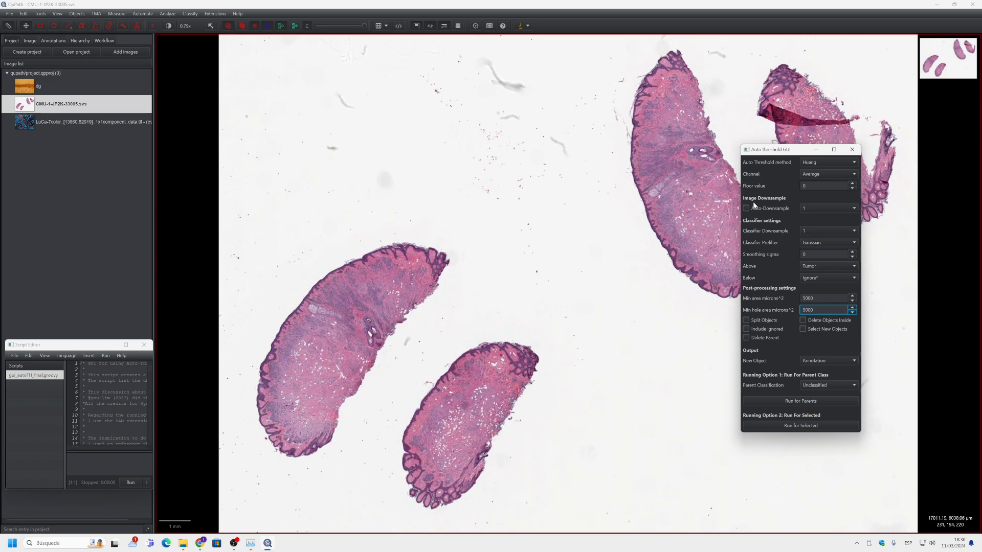
# - Enable Auto-Downsample and draw a rectangle annotation around the smaller tissue section at the bottom of the slide
pyautogui.moveTo(788, 154); pyautogui.dragTo(660, 183)
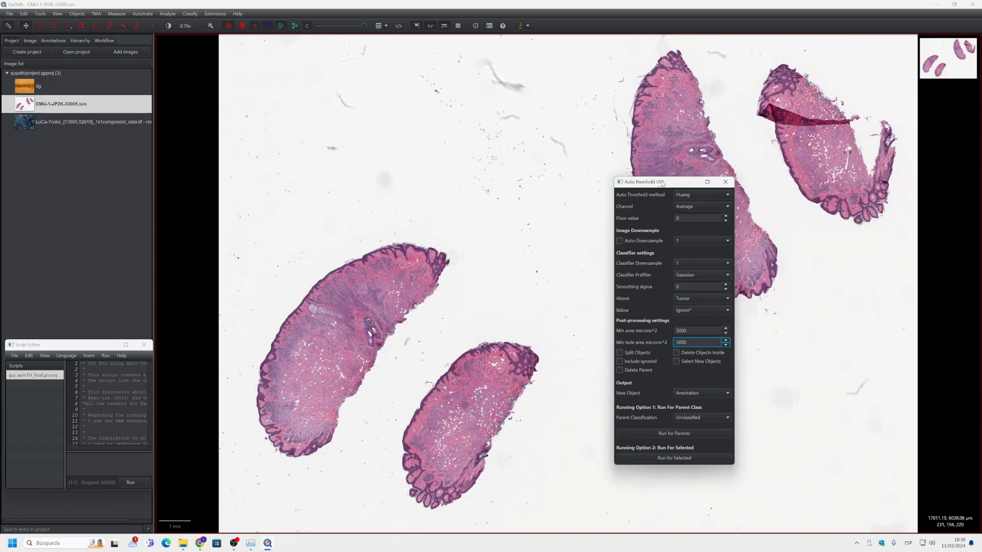
pyautogui.click(640, 245)
pyautogui.moveTo(642, 185); pyautogui.dragTo(738, 178)
pyautogui.click(577, 373)
pyautogui.press('r')
pyautogui.moveTo(568, 314)
pyautogui.mouseDown()
pyautogui.moveTo(368, 519)
pyautogui.moveTo(387, 520)
pyautogui.mouseUp()
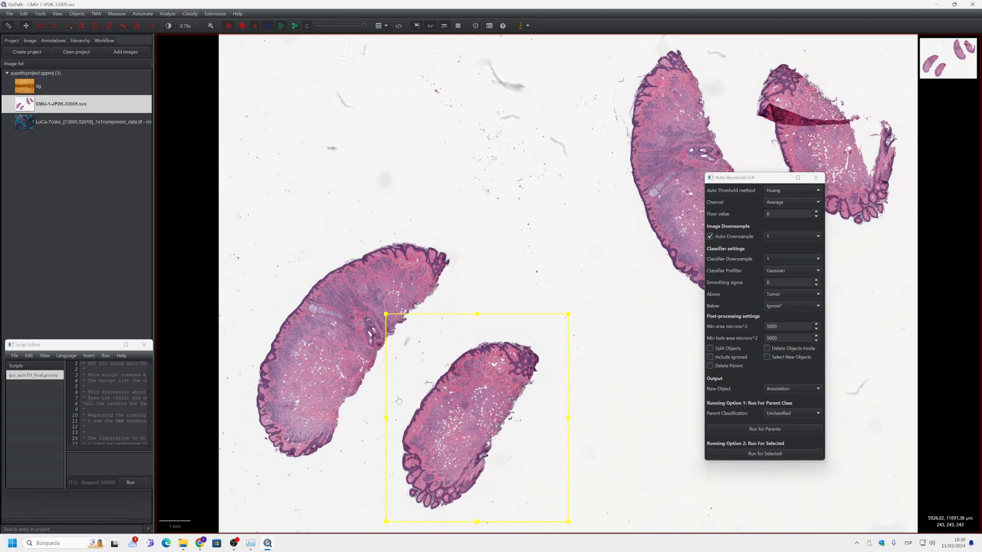
# - Examine the available image downsample factors and the slide at different magnifications
pyautogui.scroll(-2, 466, 377)
pyautogui.scroll(1, 466, 377)
pyautogui.scroll(-1, 429, 386)
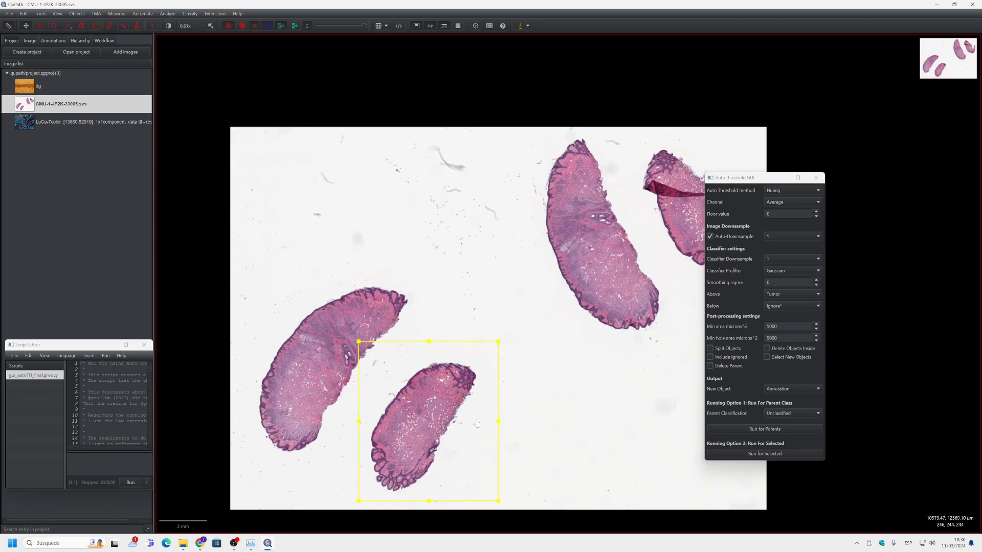
pyautogui.scroll(1, 411, 420)
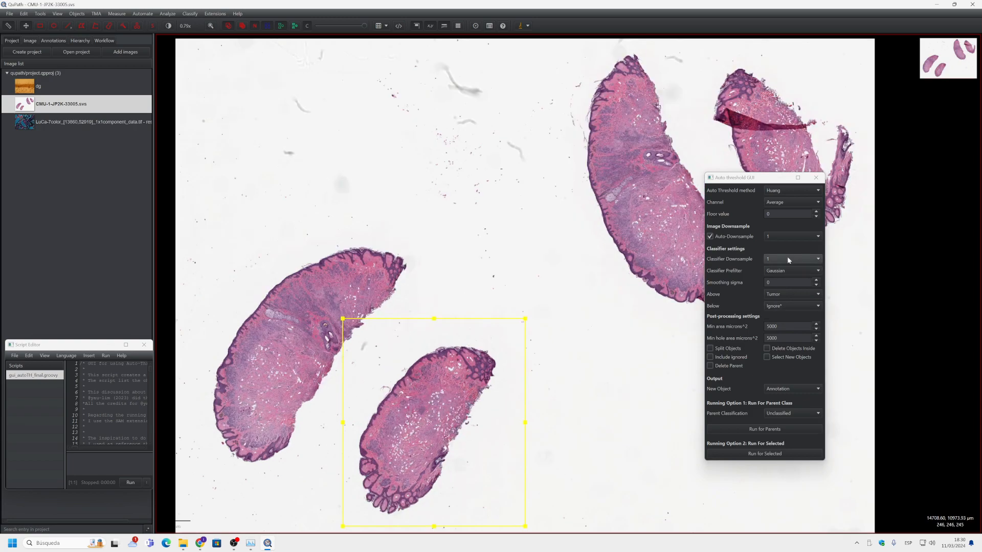
pyautogui.click(787, 235)
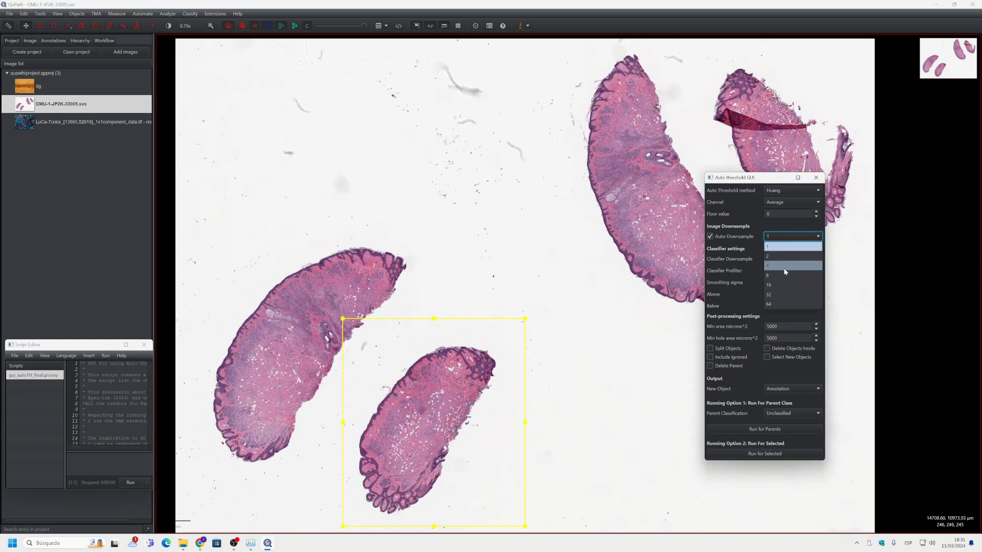
pyautogui.click(793, 235)
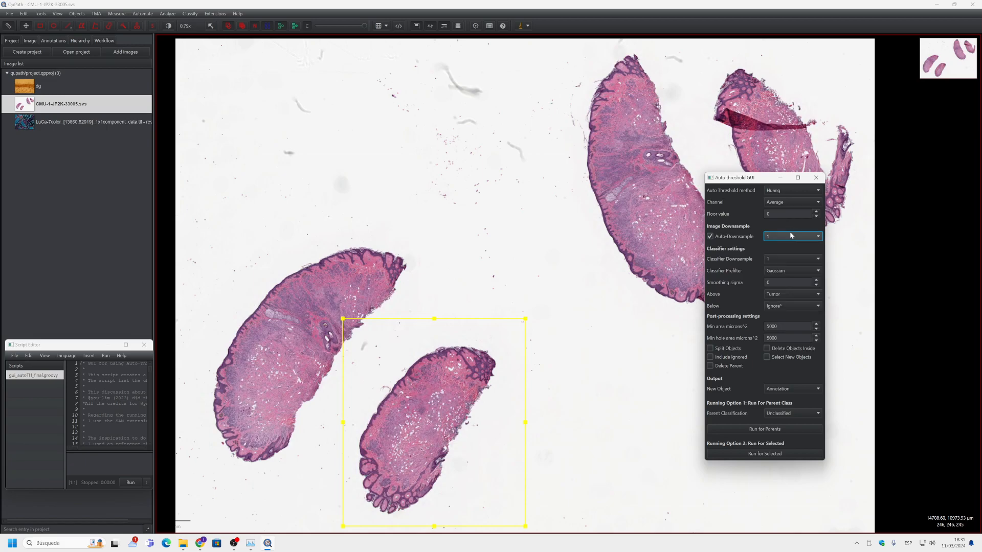
pyautogui.scroll(-5, 473, 313)
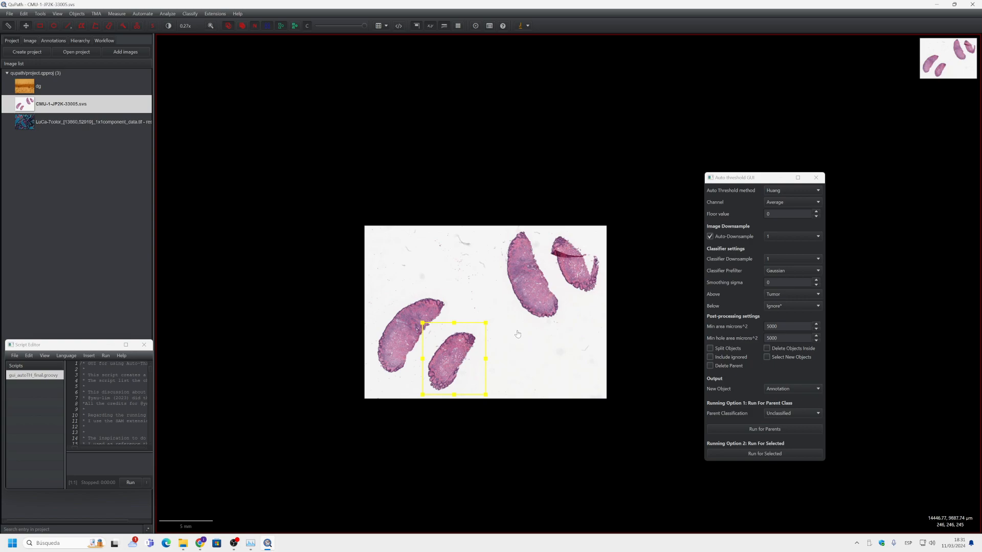
pyautogui.scroll(1, 507, 316)
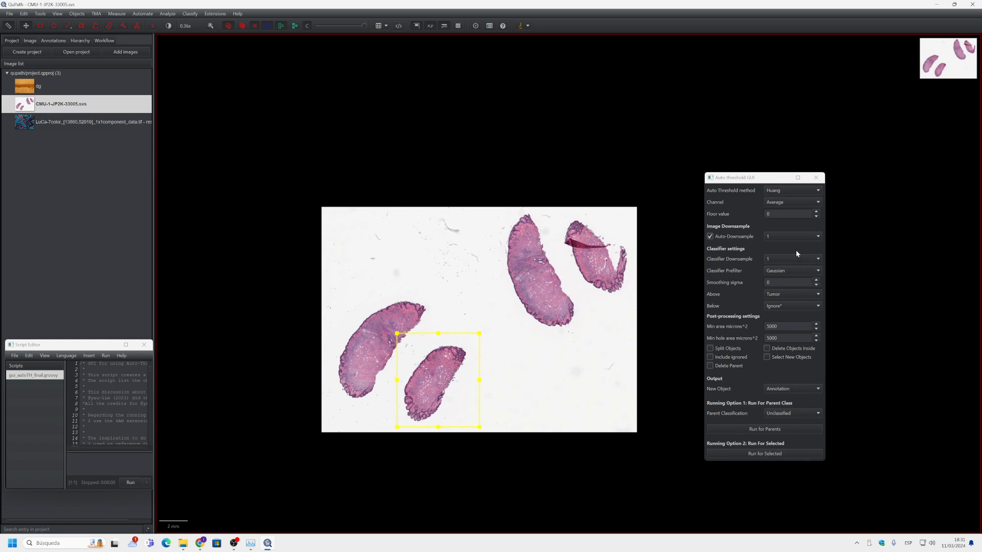
# - Set the classifier downsample to 32 and run the auto threshold for the selected rectangle, inspecting the resulting tissue outline
pyautogui.click(805, 260)
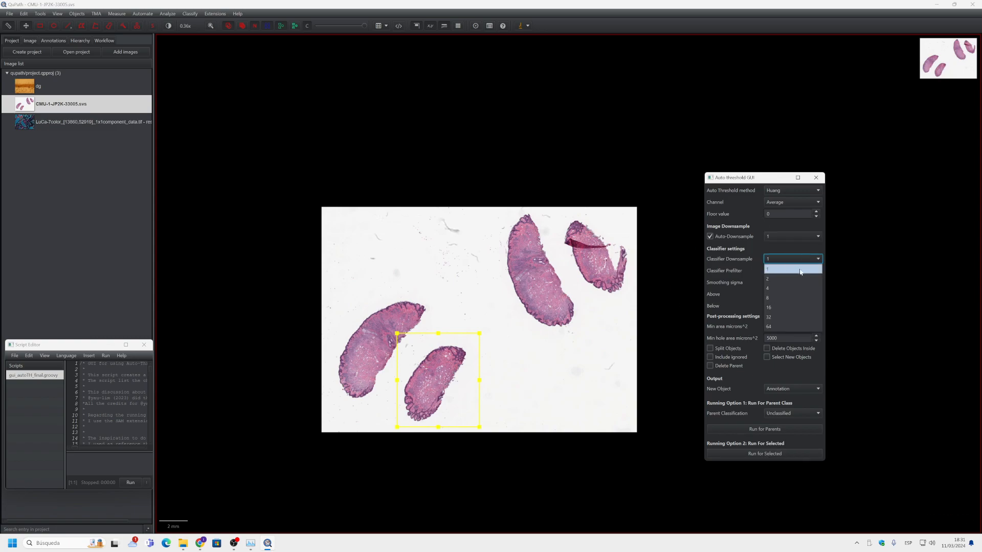
pyautogui.click(805, 322)
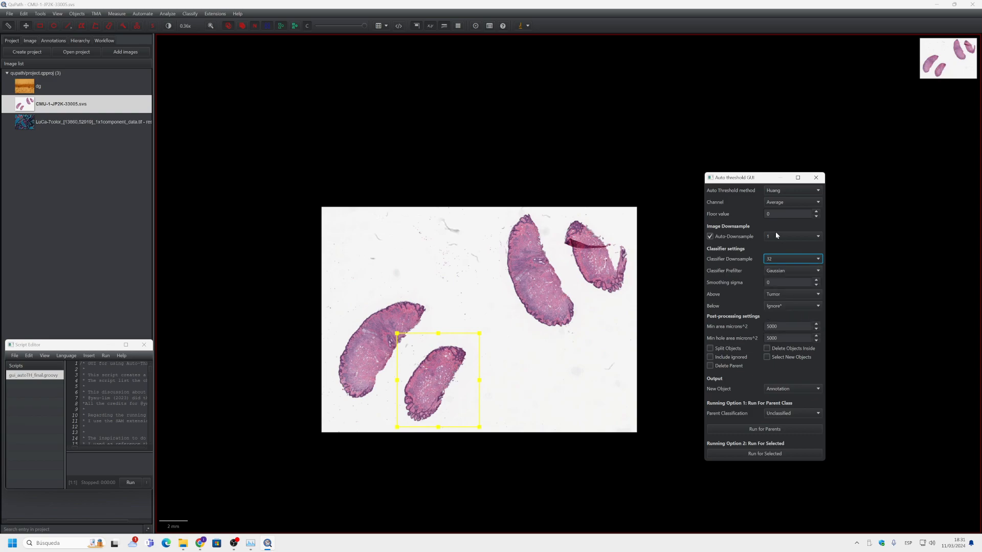
pyautogui.click(790, 452)
pyautogui.scroll(4, 441, 369)
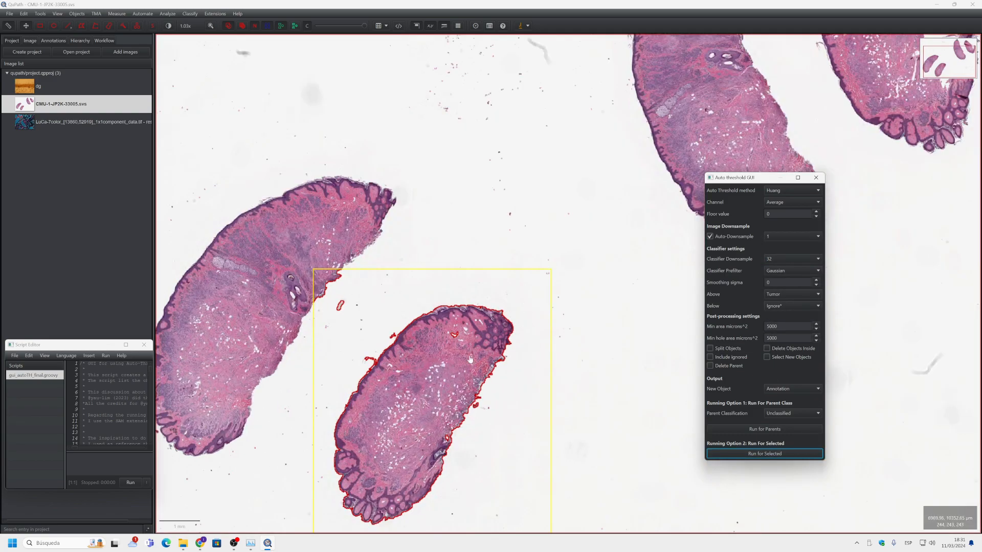
pyautogui.scroll(5, 435, 347)
pyautogui.scroll(-2, 396, 326)
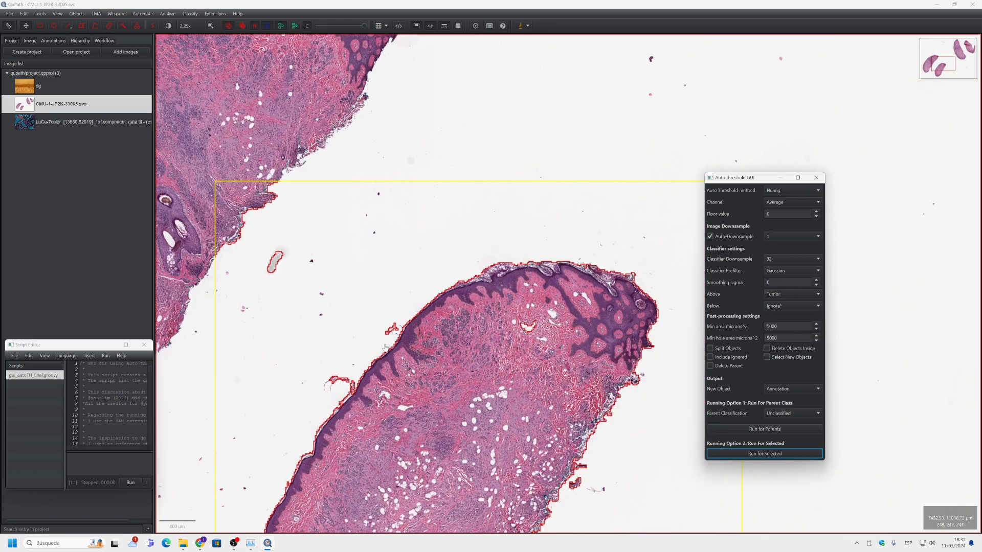
pyautogui.scroll(6, 383, 366)
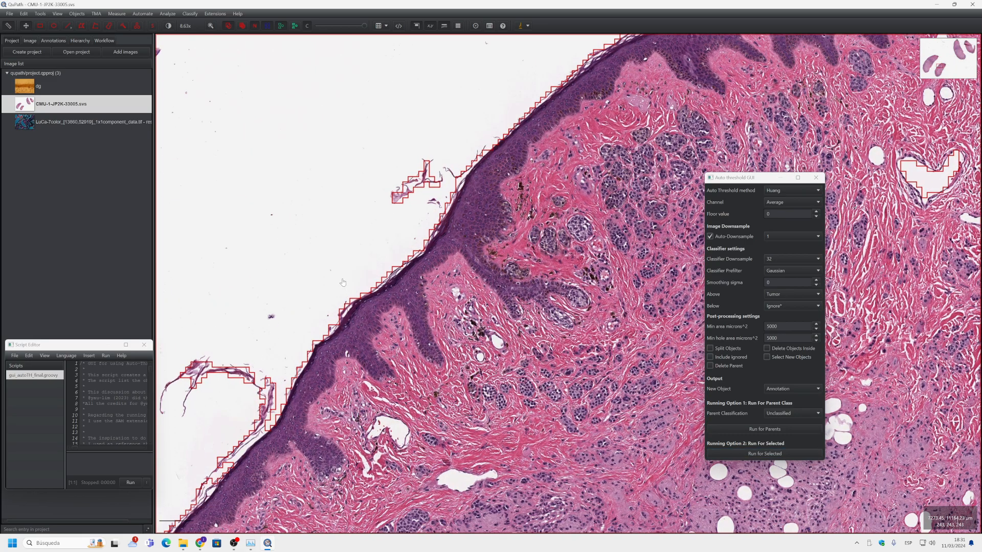
# - Delete all annotations from the slide, including the rectangle and its tissue outline
pyautogui.click(53, 40)
pyautogui.click(18, 282)
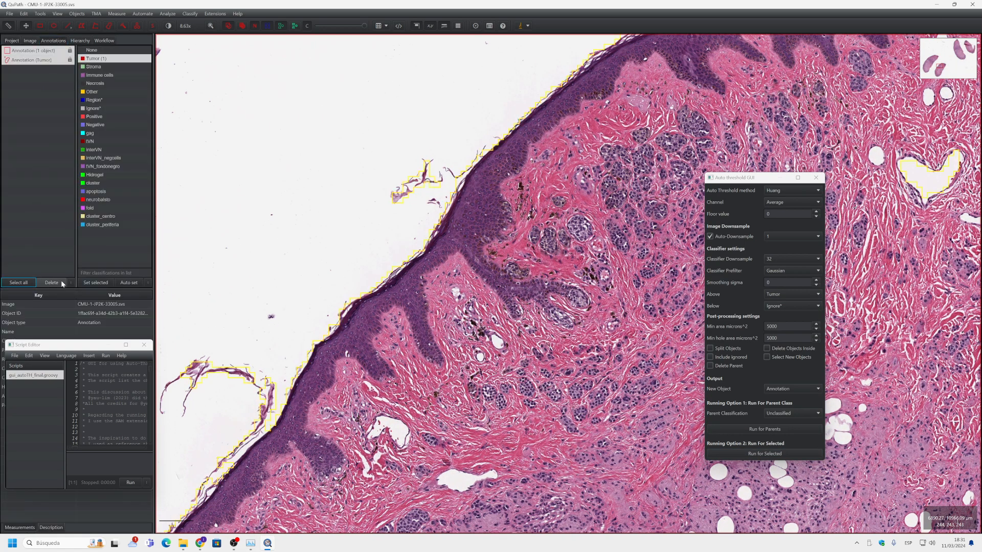
pyautogui.click(51, 282)
pyautogui.click(509, 284)
pyautogui.scroll(2, 452, 318)
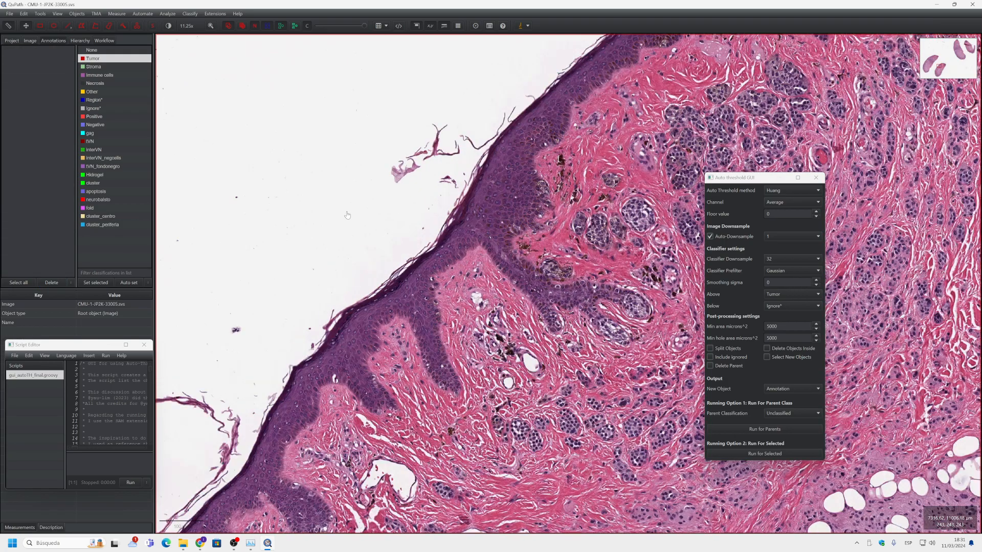
# - Draw a rectangle annotation over the epidermis folds along the lower edge of the tissue
pyautogui.moveTo(468, 328); pyautogui.dragTo(454, 313)
pyautogui.press('r')
pyautogui.moveTo(283, 265)
pyautogui.mouseDown()
pyautogui.moveTo(507, 422)
pyautogui.moveTo(464, 398)
pyautogui.moveTo(471, 406)
pyautogui.mouseUp()
# - Set the threshold channel to Hematoxylin, the classifier downsample to 1, and both the minimum area and minimum hole area to 500
pyautogui.click(796, 200)
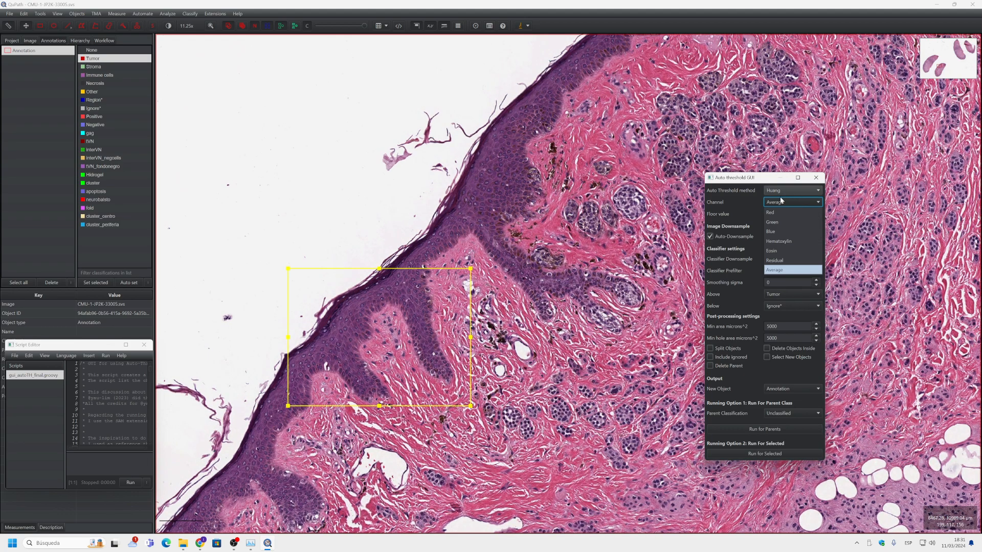
pyautogui.click(794, 241)
pyautogui.click(783, 259)
pyautogui.click(772, 269)
pyautogui.doubleClick(772, 326)
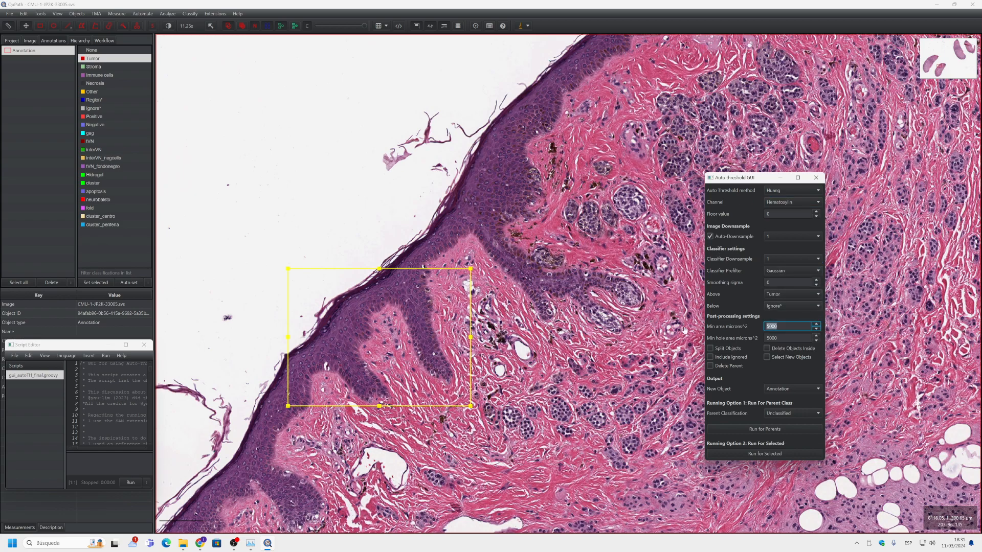
pyautogui.write('500')
pyautogui.press('Tab')
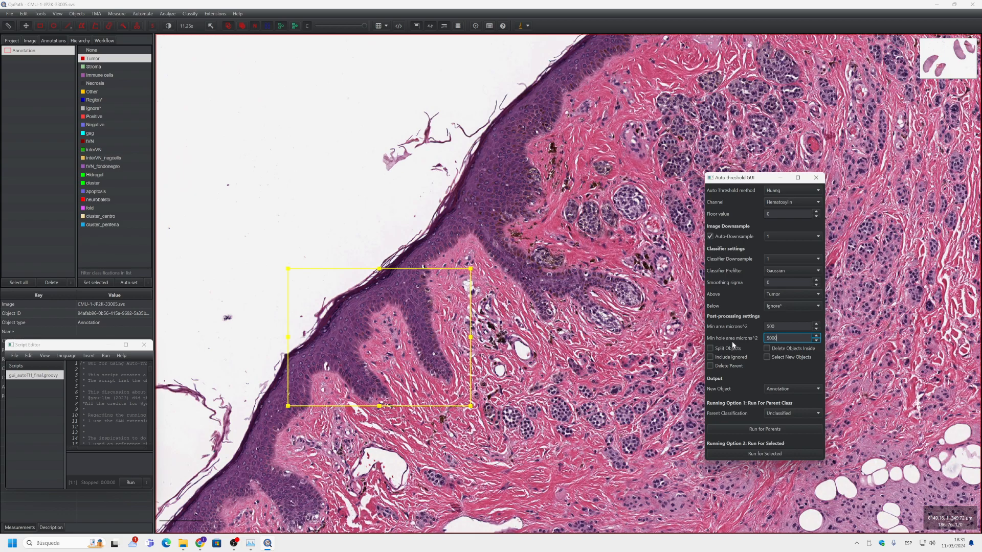
# - Assign the Ignore* class above the threshold and the Tumor class below it
pyautogui.click(787, 295)
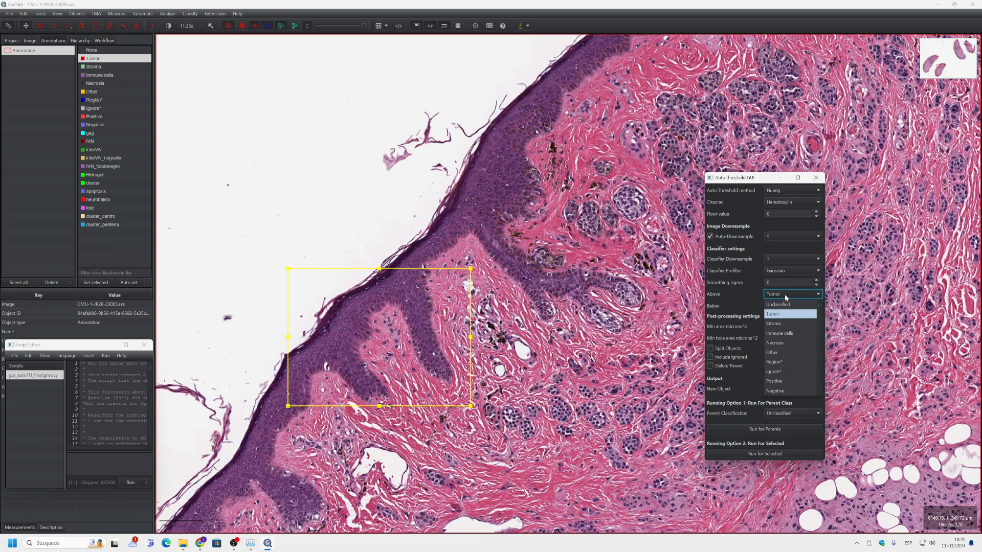
pyautogui.click(777, 371)
pyautogui.click(787, 305)
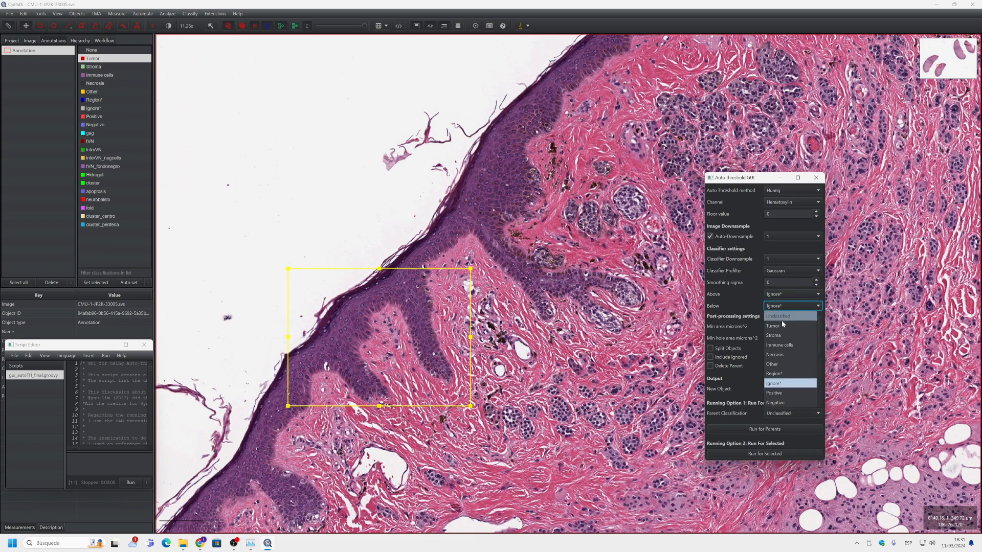
pyautogui.click(782, 328)
# - Enable Delete Objects Inside, run the auto threshold for the selected rectangle, and select the resulting Tumor annotation
pyautogui.click(796, 349)
pyautogui.click(794, 453)
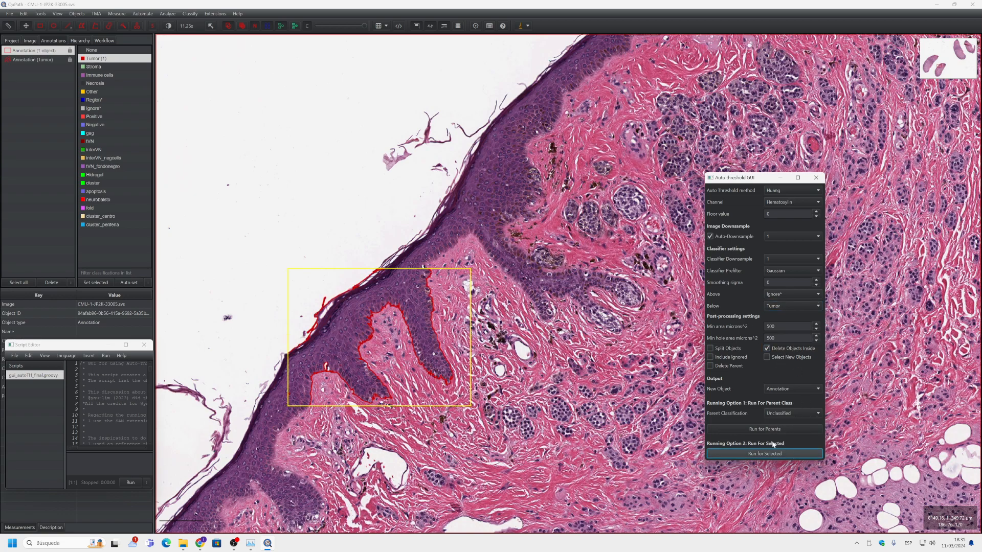
pyautogui.click(416, 301)
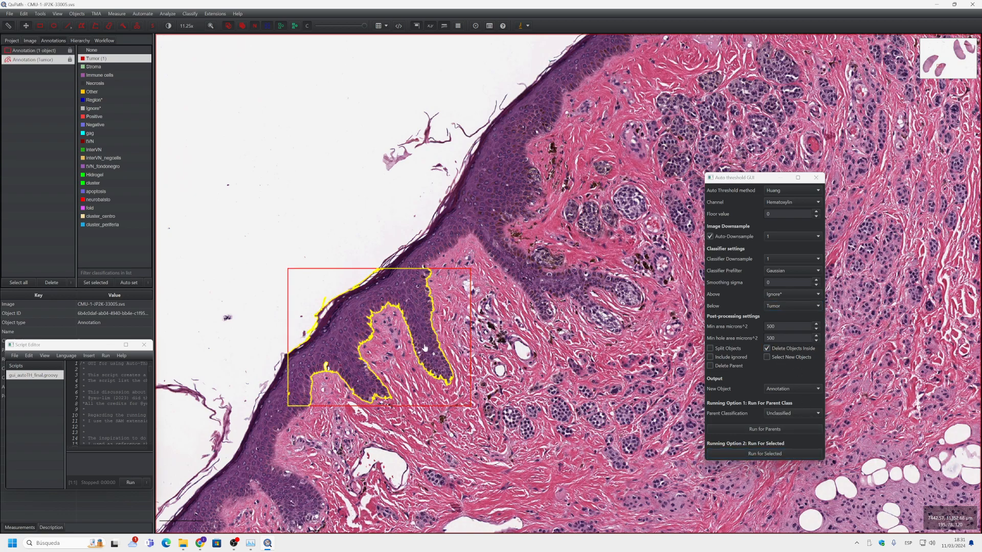
# - Draw three more rectangles, two along the epidermis and one over the cell clusters, and run the threshold for all Unclassified parents
pyautogui.moveTo(632, 95)
pyautogui.mouseDown()
pyautogui.moveTo(588, 119)
pyautogui.moveTo(448, 245)
pyautogui.mouseUp()
pyautogui.scroll(-3, 447, 244)
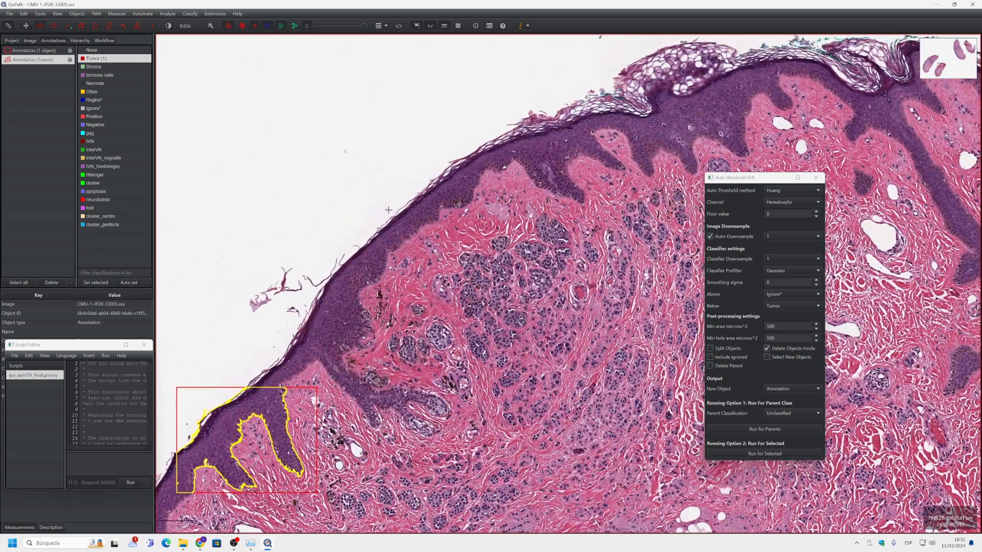
pyautogui.moveTo(355, 206)
pyautogui.mouseDown()
pyautogui.moveTo(418, 266)
pyautogui.moveTo(434, 268)
pyautogui.mouseUp()
pyautogui.moveTo(507, 116)
pyautogui.mouseDown()
pyautogui.moveTo(605, 213)
pyautogui.moveTo(621, 197)
pyautogui.mouseUp()
pyautogui.moveTo(445, 221); pyautogui.dragTo(597, 298)
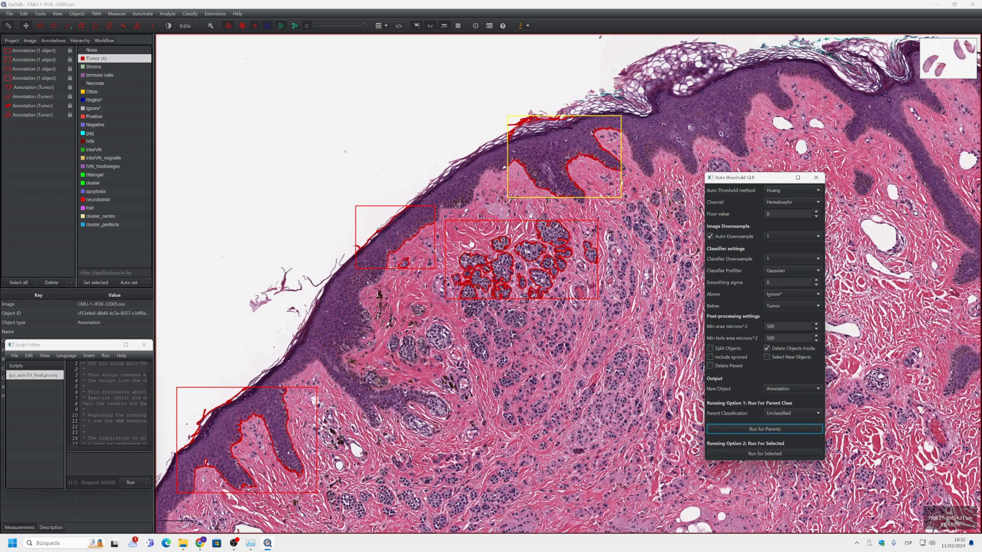
# - Change the classifier prefilter to Dilation with a smoothing sigma of 1
pyautogui.scroll(5, 462, 242)
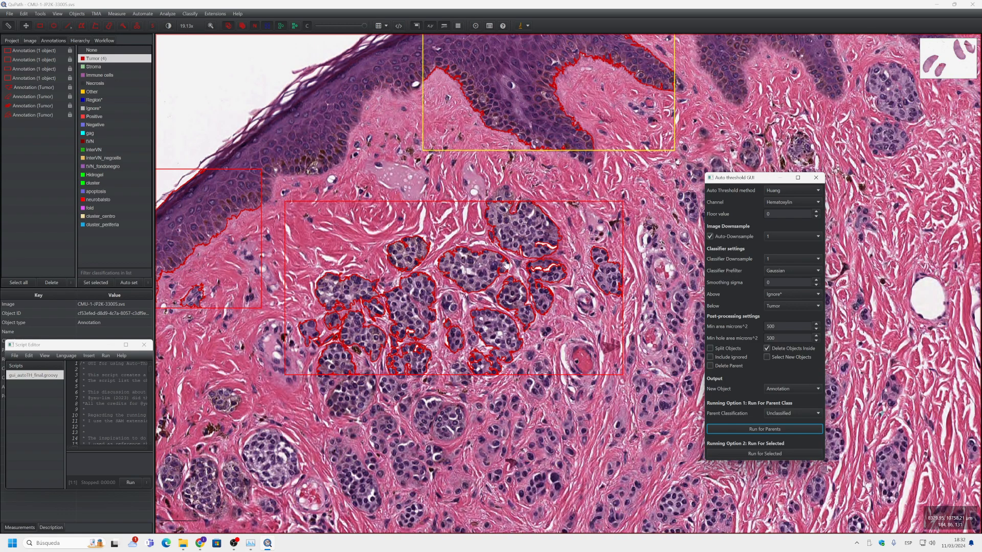
pyautogui.scroll(2, 448, 270)
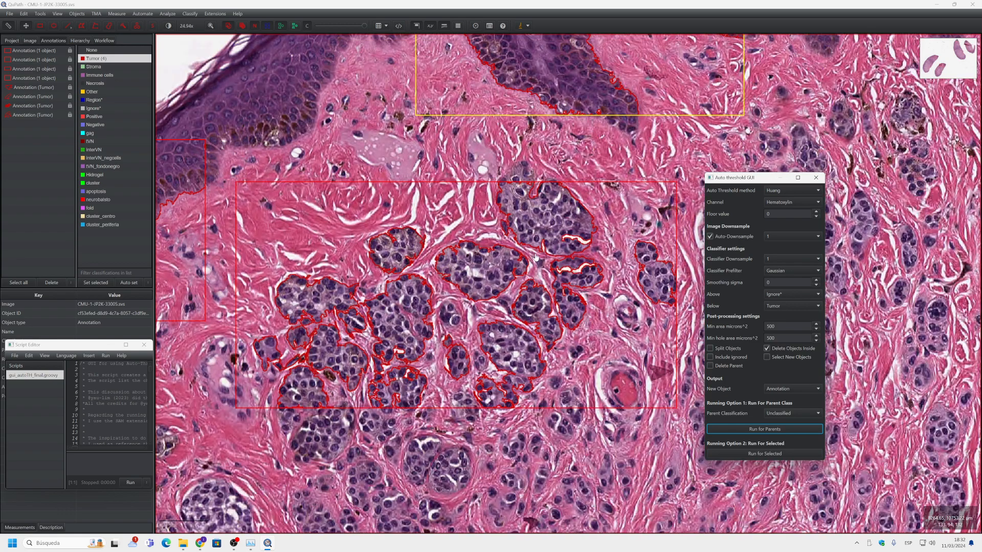
pyautogui.click(811, 273)
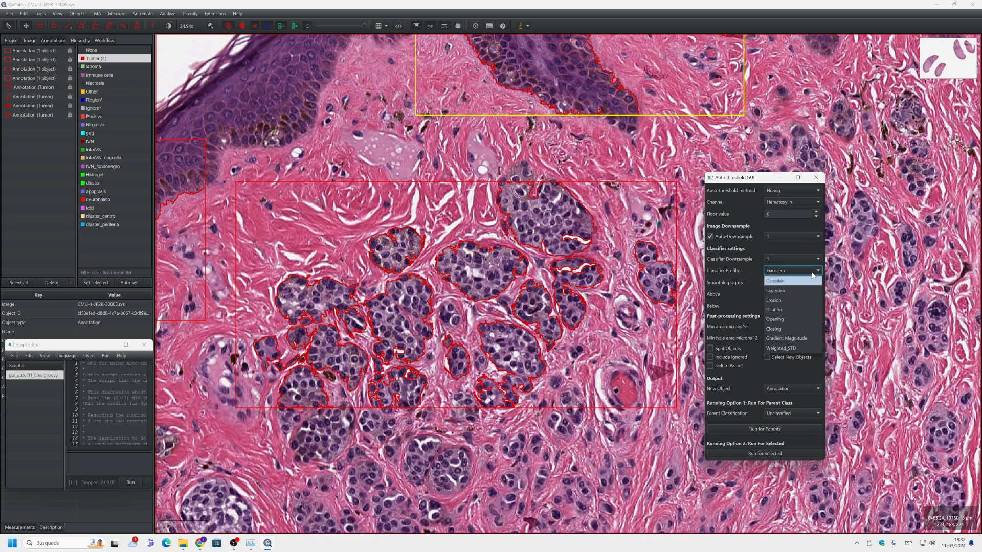
pyautogui.click(805, 309)
pyautogui.click(817, 281)
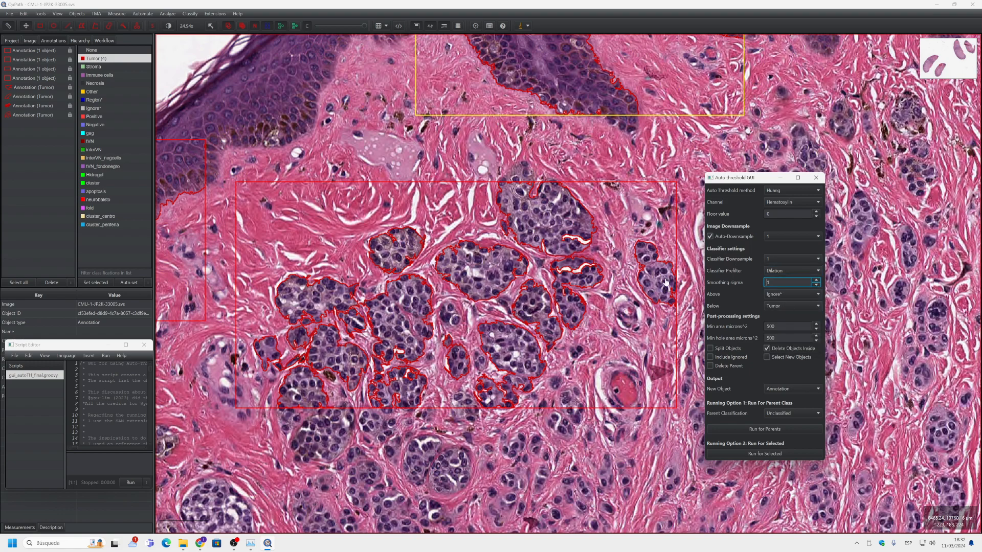
# - Rerun the auto threshold on the rectangle over the cell clusters with Split Objects enabled
pyautogui.click(628, 214)
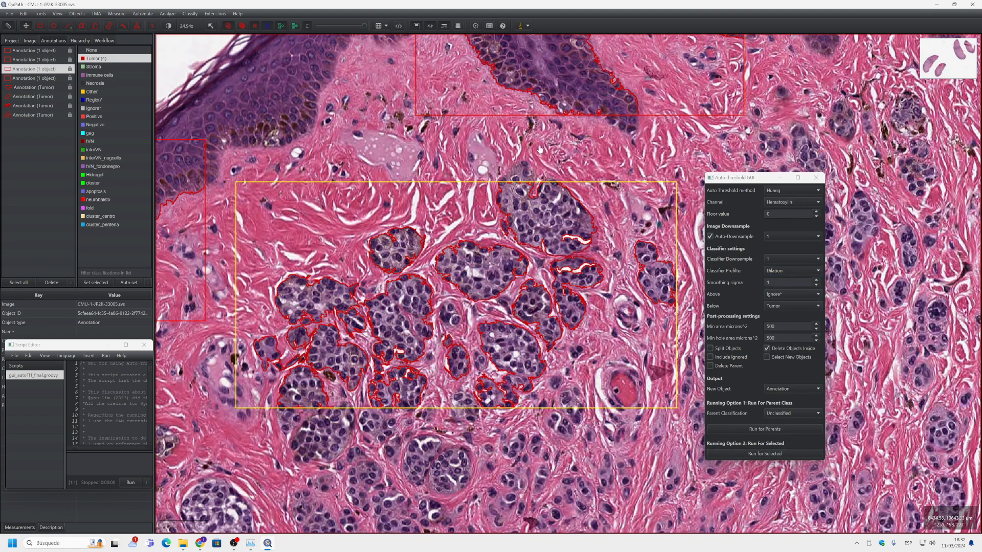
pyautogui.click(765, 454)
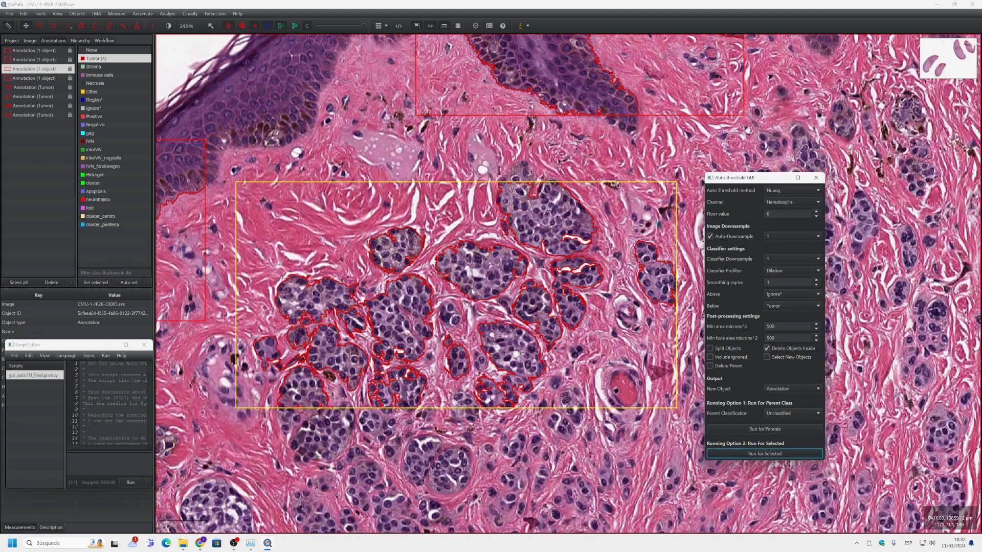
pyautogui.click(709, 348)
pyautogui.click(764, 454)
# - Examine the individual split Tumor annotations in the cell cluster rectangle, and view all annotated regions of the tissue section
pyautogui.click(367, 234)
pyautogui.click(555, 229)
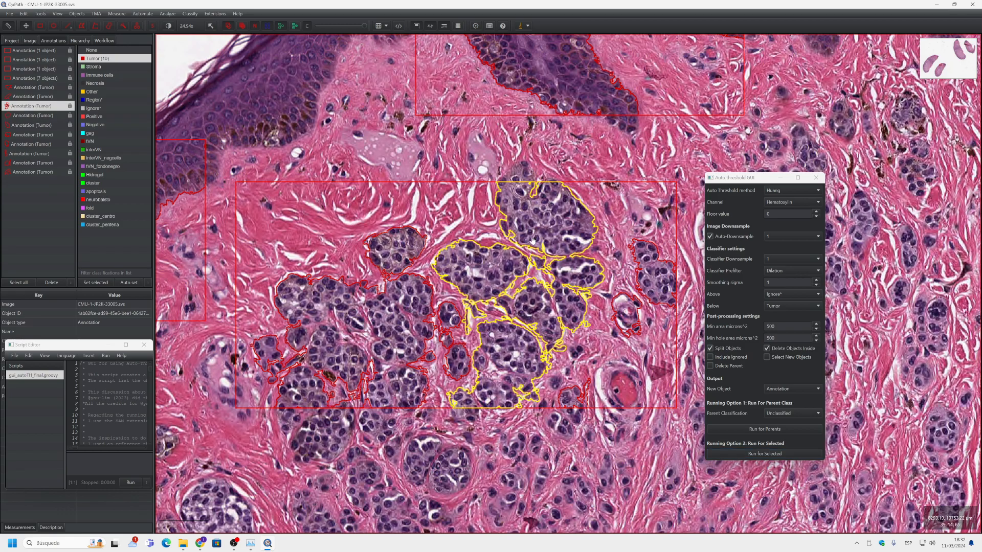
pyautogui.click(376, 316)
pyautogui.click(361, 223)
pyautogui.click(347, 147)
pyautogui.scroll(-4, 357, 150)
pyautogui.scroll(-3, 357, 151)
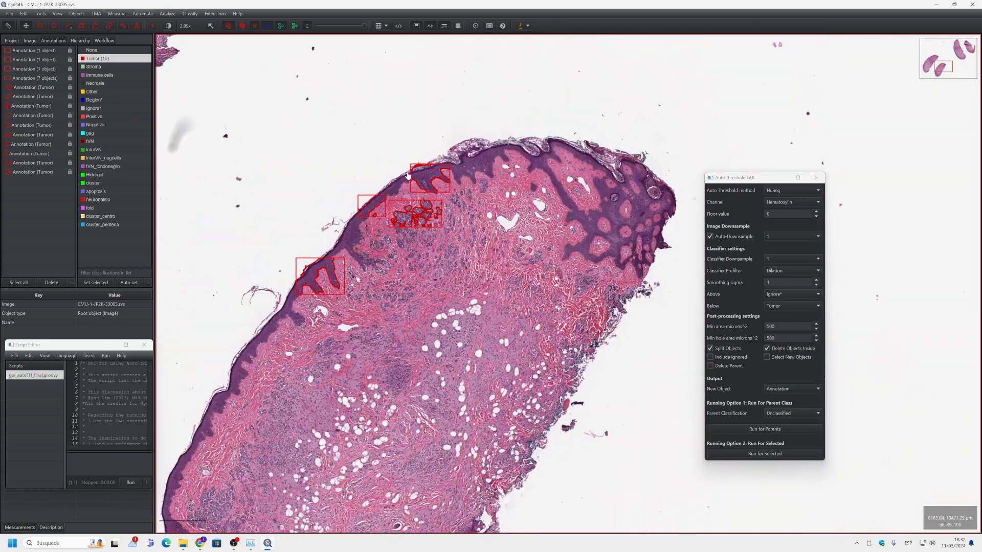
pyautogui.moveTo(399, 184); pyautogui.dragTo(425, 207)
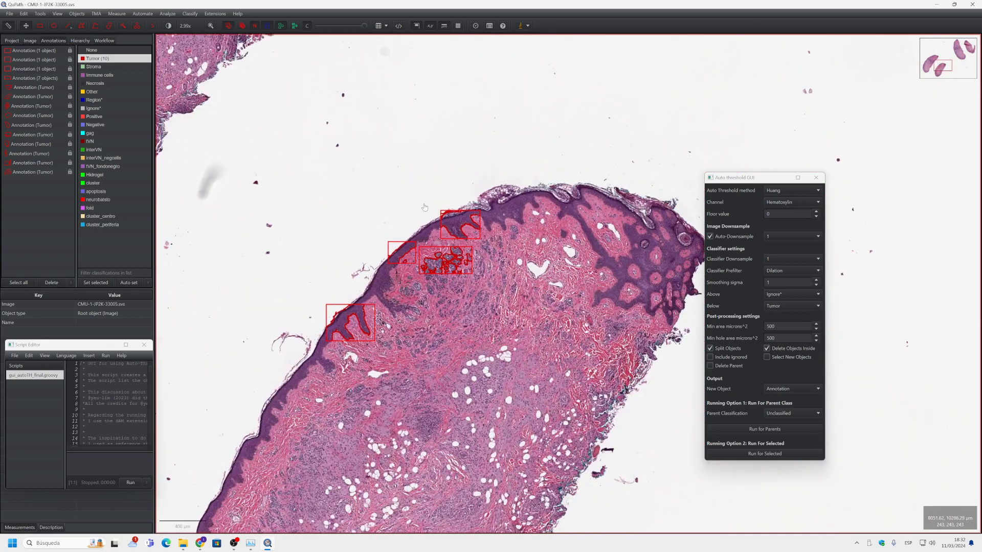
# - Open the dg image from the project and show the whole image
pyautogui.click(12, 41)
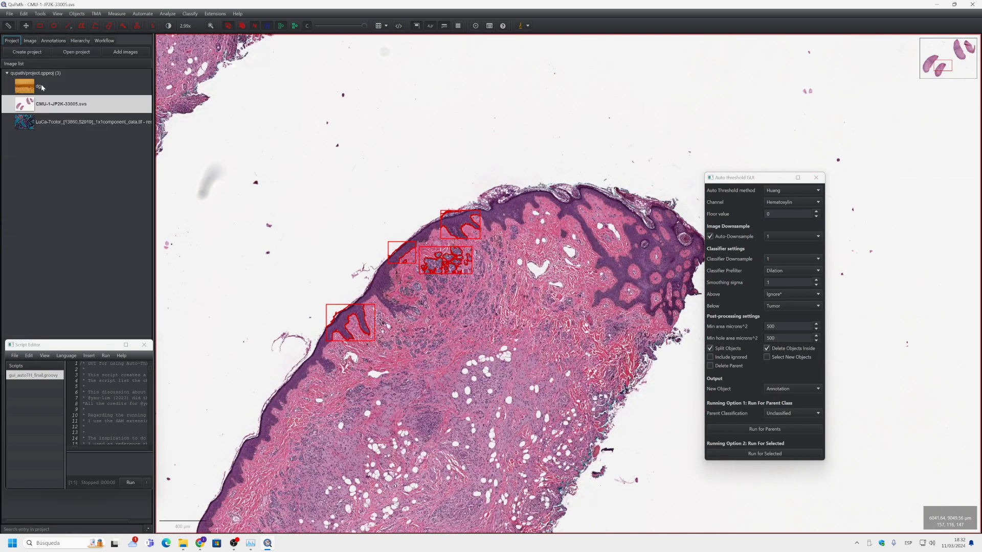
pyautogui.doubleClick(42, 87)
pyautogui.click(517, 281)
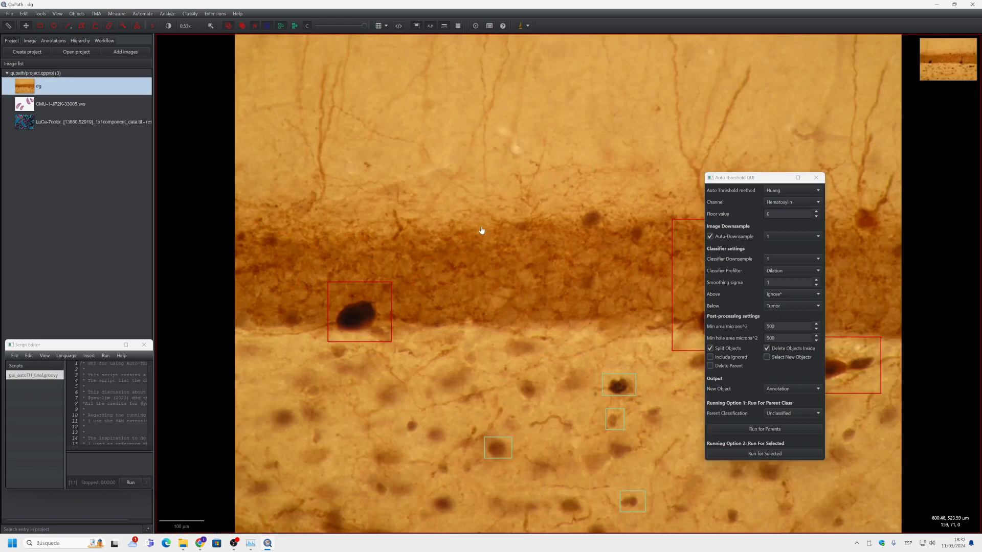
pyautogui.scroll(-2, 440, 219)
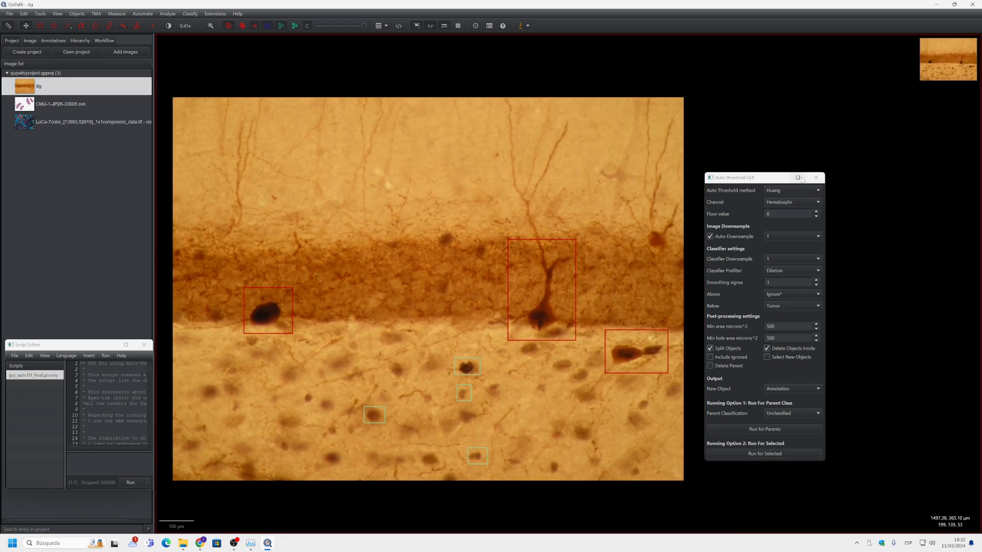
# - Close the Auto threshold GUI, run the script again for this image, and place its new window beside the image
pyautogui.click(816, 178)
pyautogui.click(131, 482)
pyautogui.moveTo(486, 91); pyautogui.dragTo(760, 146)
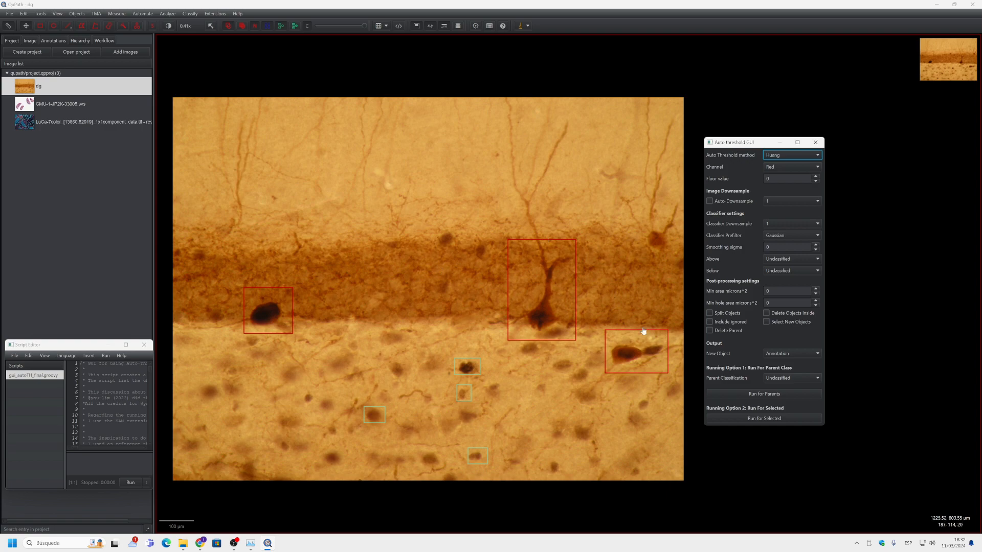
# - Set the threshold channel to Average, with Immune cells as the class above and Ignore* as the class below
pyautogui.click(792, 167)
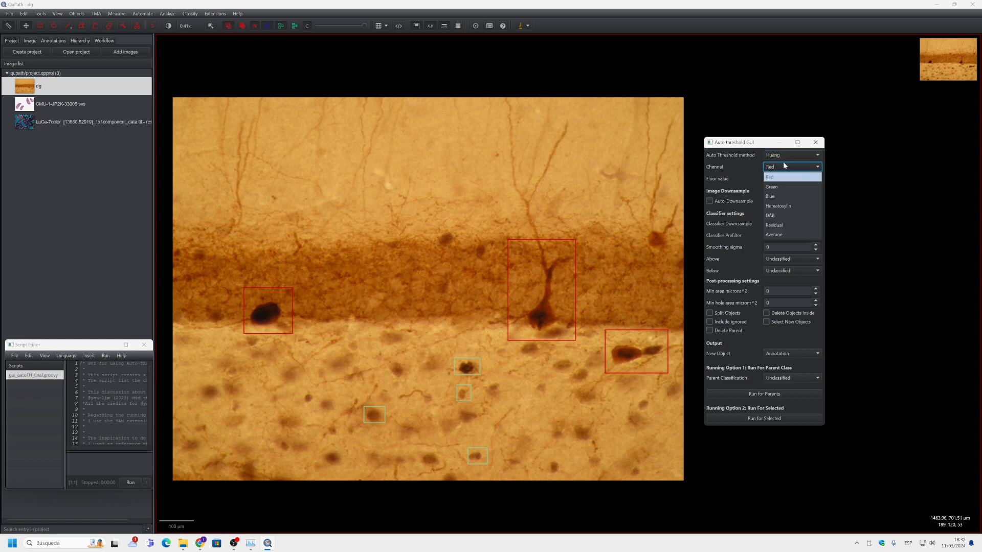
pyautogui.click(798, 235)
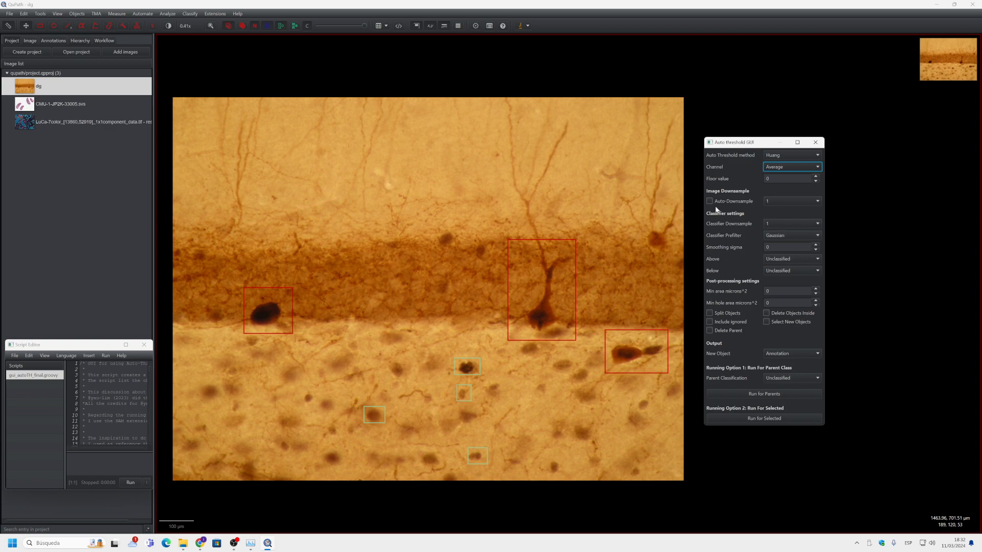
pyautogui.click(796, 260)
pyautogui.click(787, 279)
pyautogui.click(790, 271)
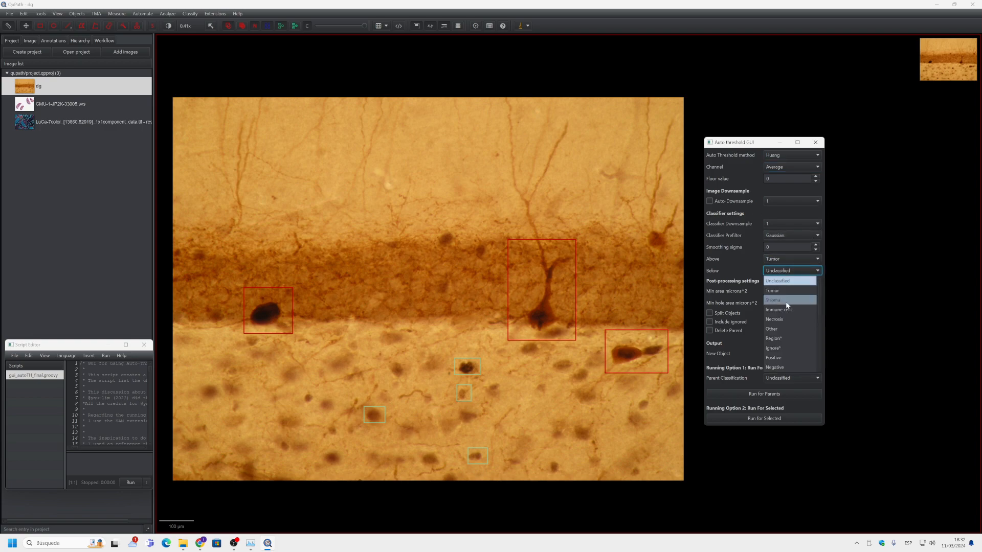
pyautogui.click(789, 348)
pyautogui.click(793, 259)
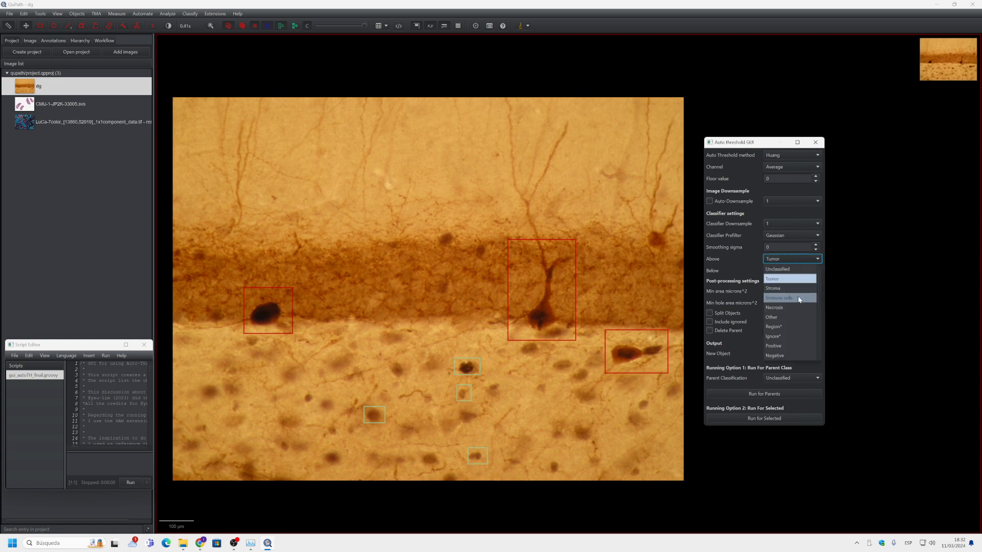
pyautogui.click(799, 298)
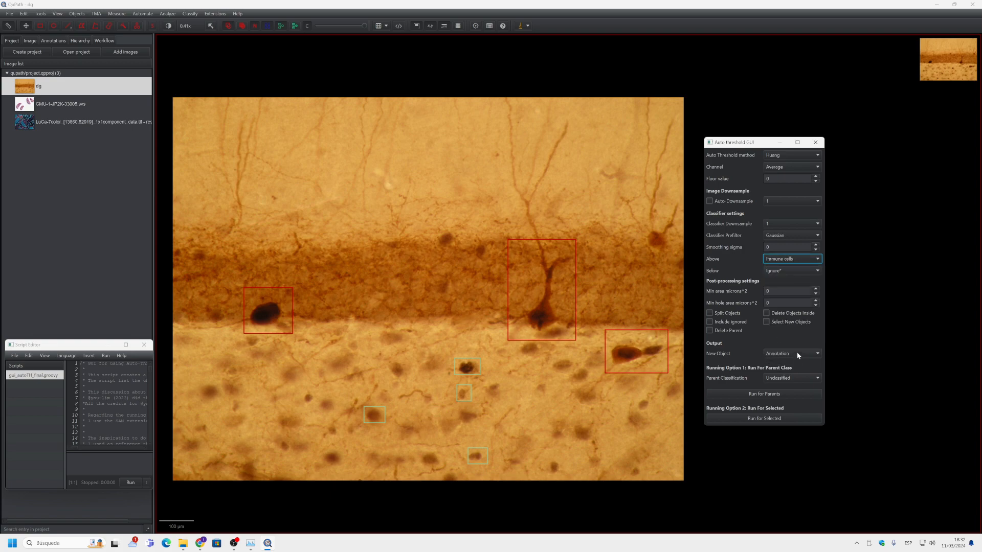
# - Check the classes of the large rectangles around the dark cells in the annotation list
pyautogui.click(546, 294)
pyautogui.click(626, 341)
pyautogui.click(285, 309)
pyautogui.click(48, 41)
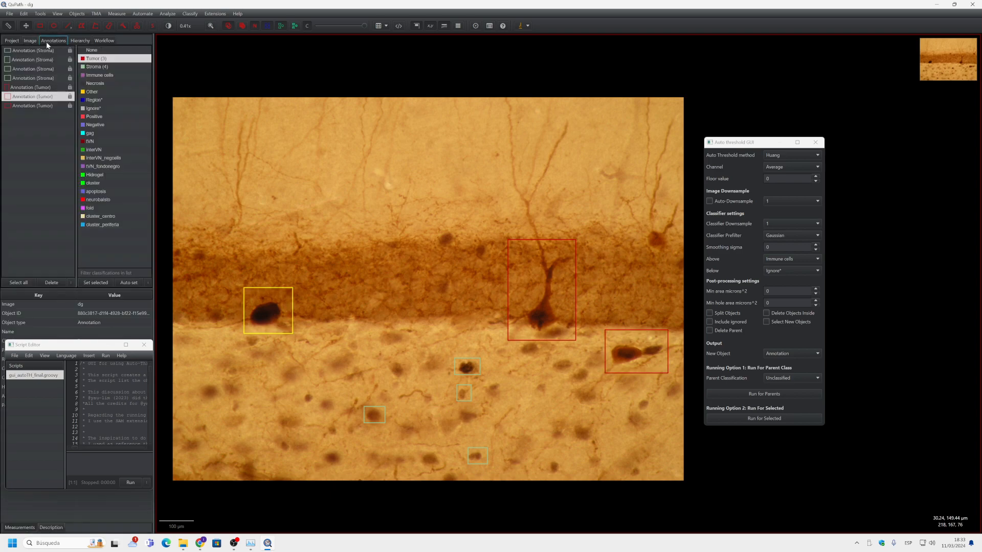
# - Run the auto threshold for all parent annotations classified as Tumor, keeping Annotation as the output object
pyautogui.click(814, 354)
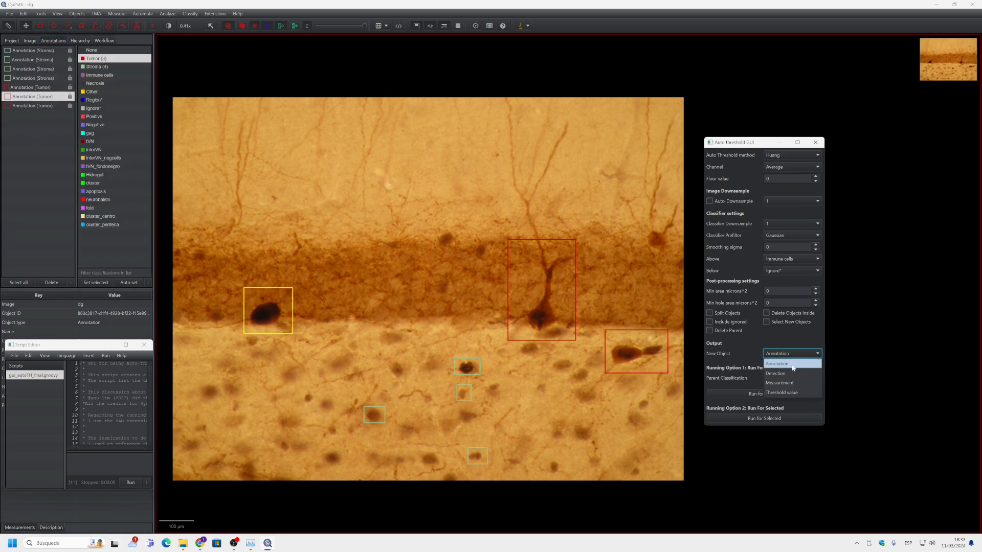
pyautogui.click(801, 379)
pyautogui.click(782, 398)
pyautogui.click(763, 393)
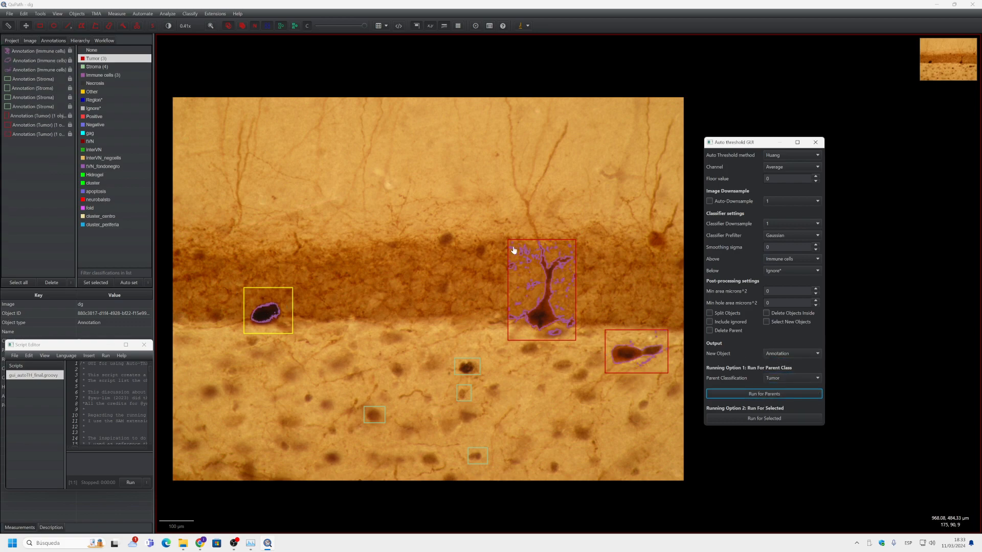
# - Set the parent class to Stroma and the above-threshold class to Necrosis, run the threshold for those parents, and clear the selection
pyautogui.click(809, 377)
pyautogui.click(791, 408)
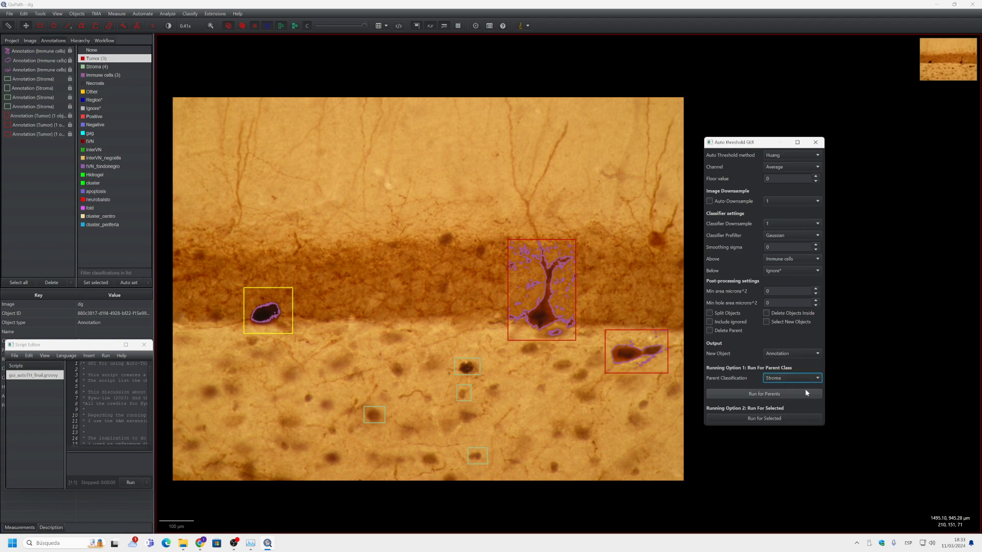
pyautogui.click(796, 259)
pyautogui.click(773, 277)
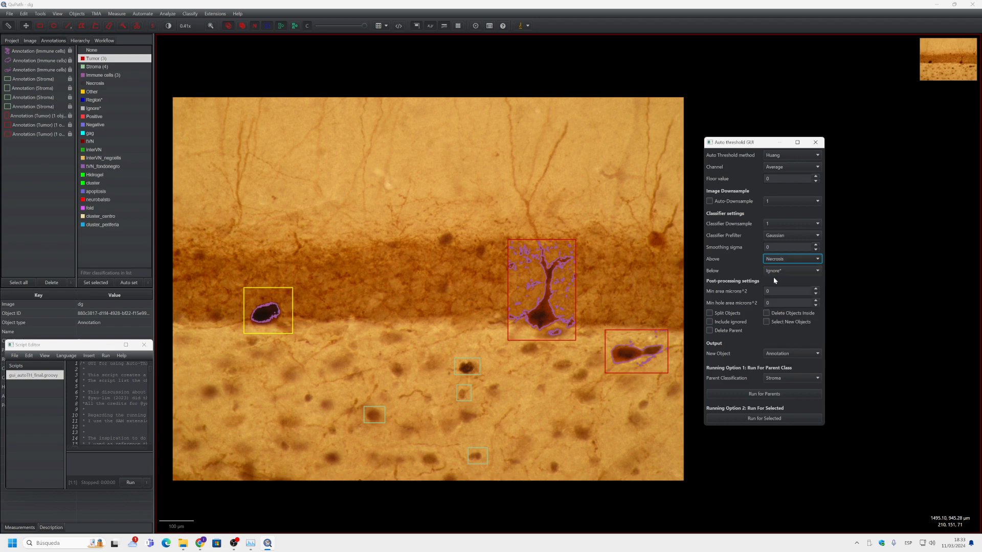
pyautogui.click(787, 394)
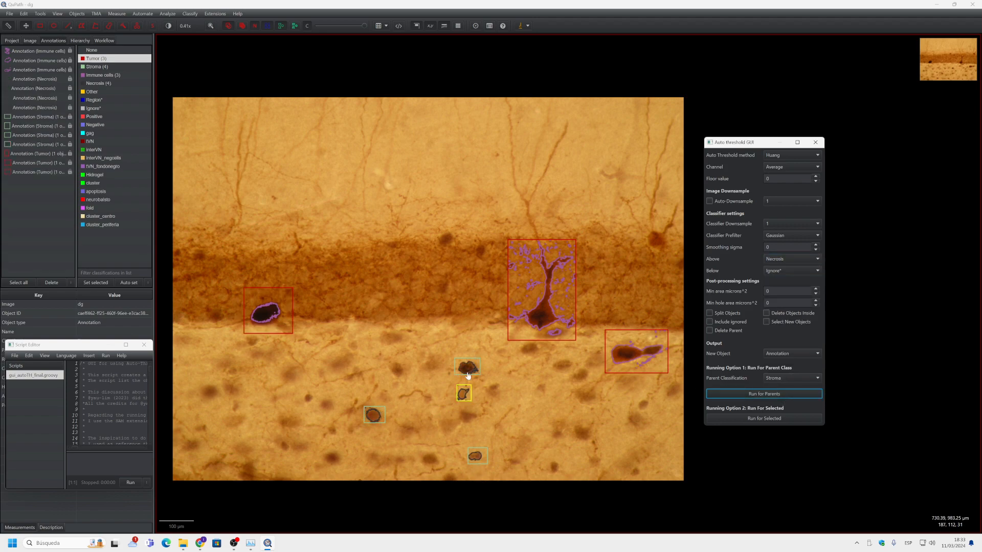
pyautogui.doubleClick(501, 403)
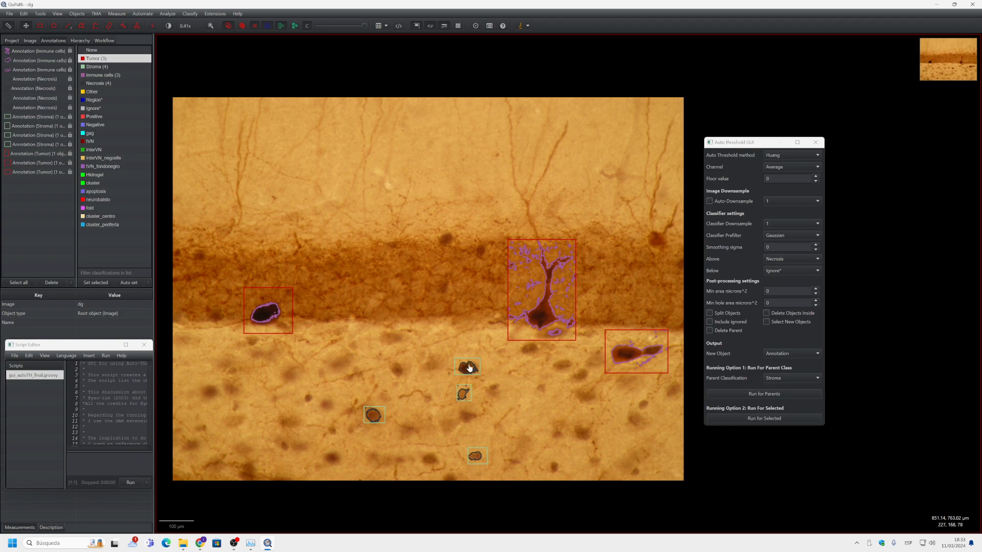
pyautogui.moveTo(538, 395); pyautogui.dragTo(541, 423)
pyautogui.scroll(-2, 453, 304)
pyautogui.scroll(2, 445, 296)
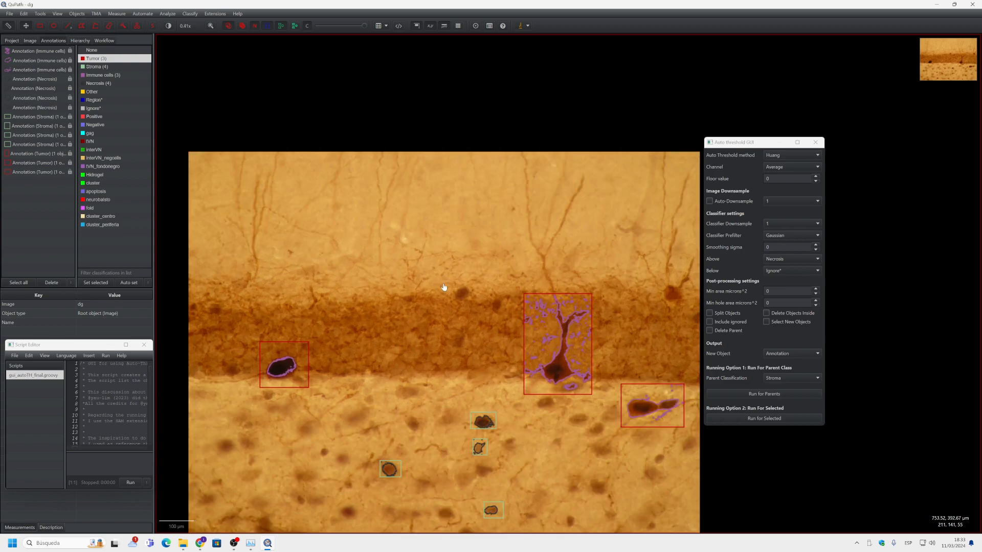
pyautogui.moveTo(444, 287); pyautogui.dragTo(460, 271)
pyautogui.moveTo(748, 147); pyautogui.dragTo(435, 152)
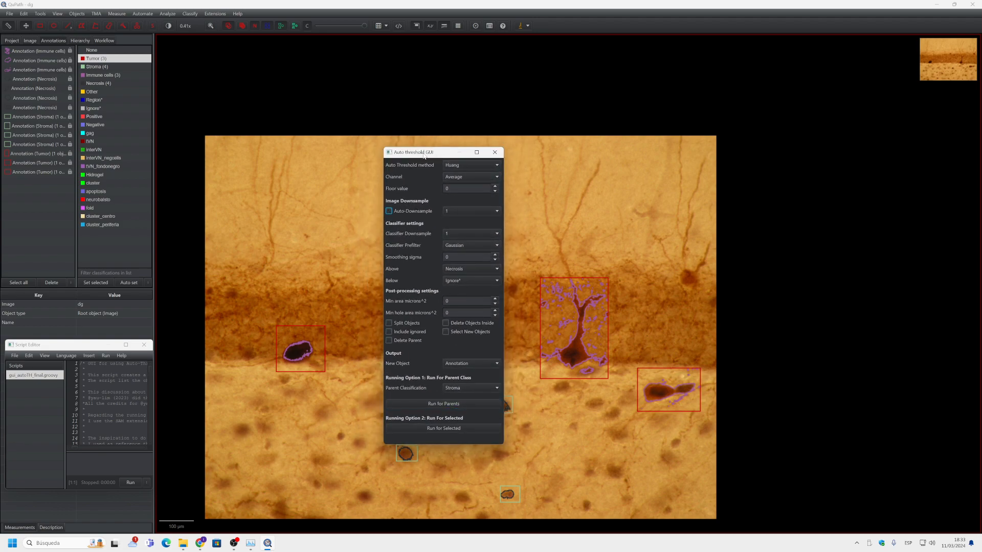
pyautogui.moveTo(430, 154); pyautogui.dragTo(736, 148)
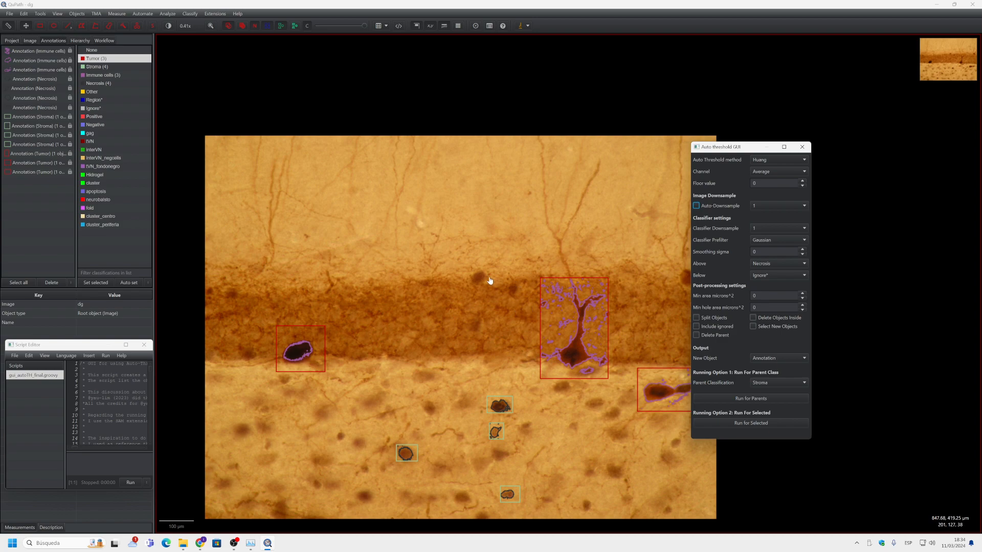
# - Widen the Script Editor window to show more of each comment line and move it clear of the annotated cells
pyautogui.moveTo(152, 401); pyautogui.dragTo(425, 402)
pyautogui.click(266, 421)
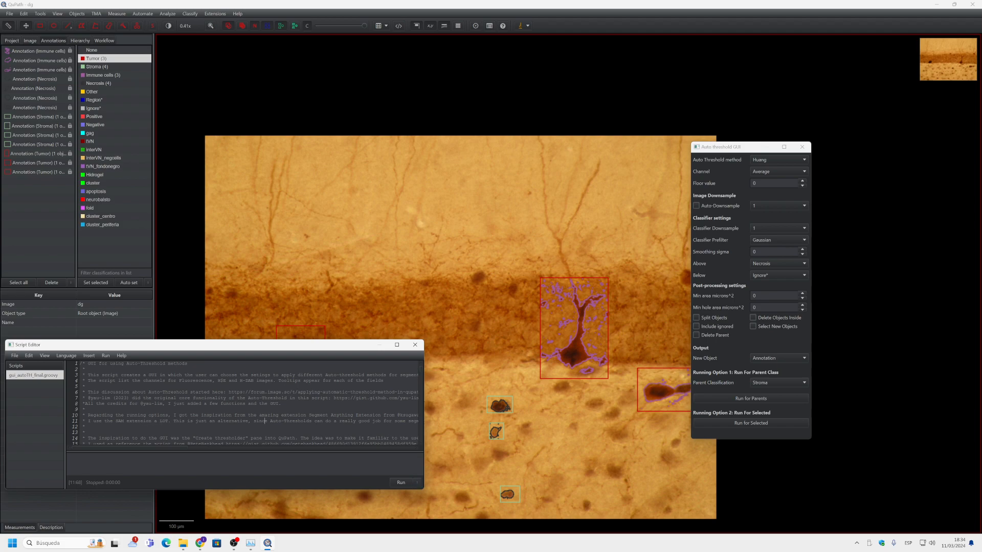
pyautogui.moveTo(331, 349)
pyautogui.mouseDown()
pyautogui.moveTo(371, 244)
pyautogui.moveTo(451, 107)
pyautogui.mouseUp()
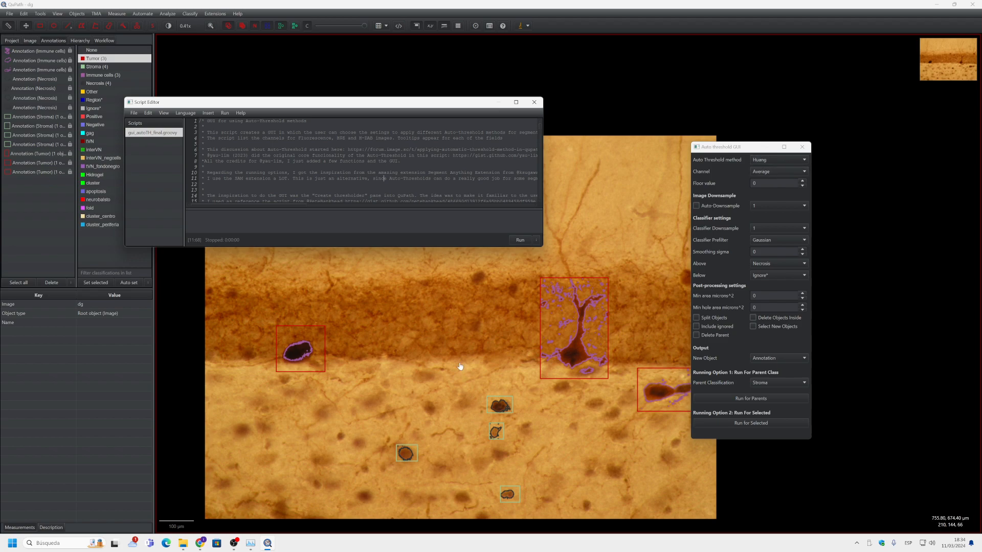
pyautogui.moveTo(437, 103); pyautogui.dragTo(465, 78)
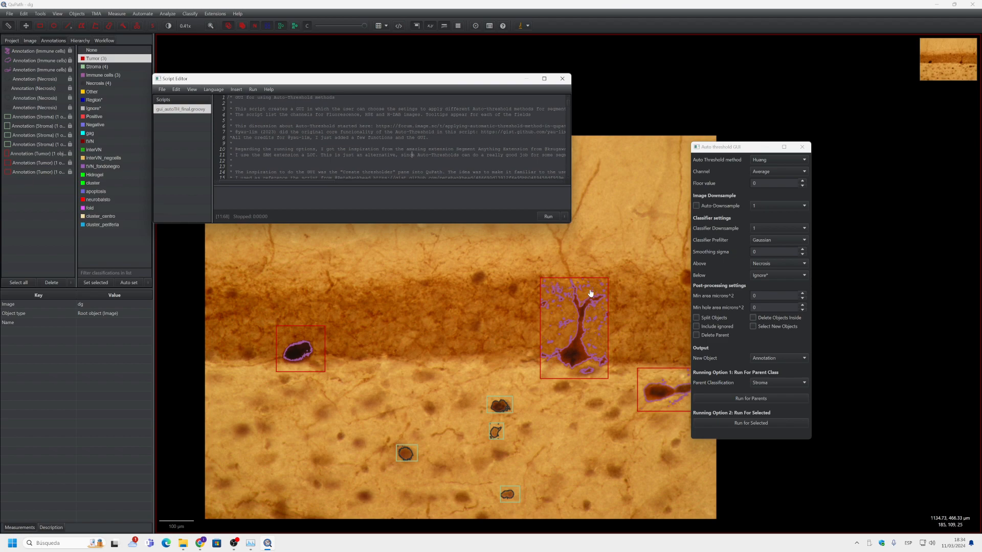
# - Examine the opening comments of the auto-threshold script, and move the Auto threshold GUI off the annotated cell rectangle
pyautogui.moveTo(290, 137); pyautogui.dragTo(315, 138)
pyautogui.click(345, 149)
pyautogui.scroll(-6, 391, 137)
pyautogui.scroll(6, 391, 137)
pyautogui.moveTo(741, 146); pyautogui.dragTo(760, 117)
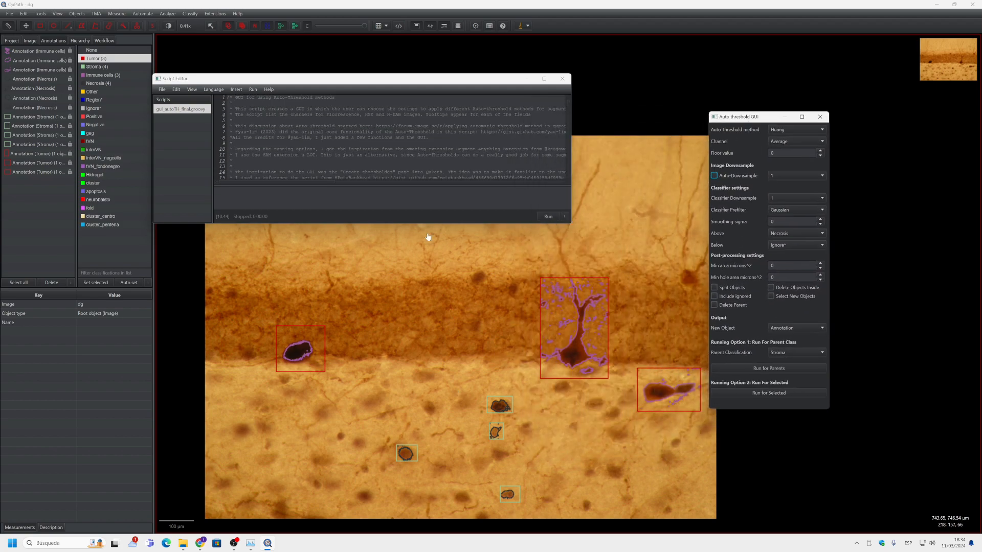